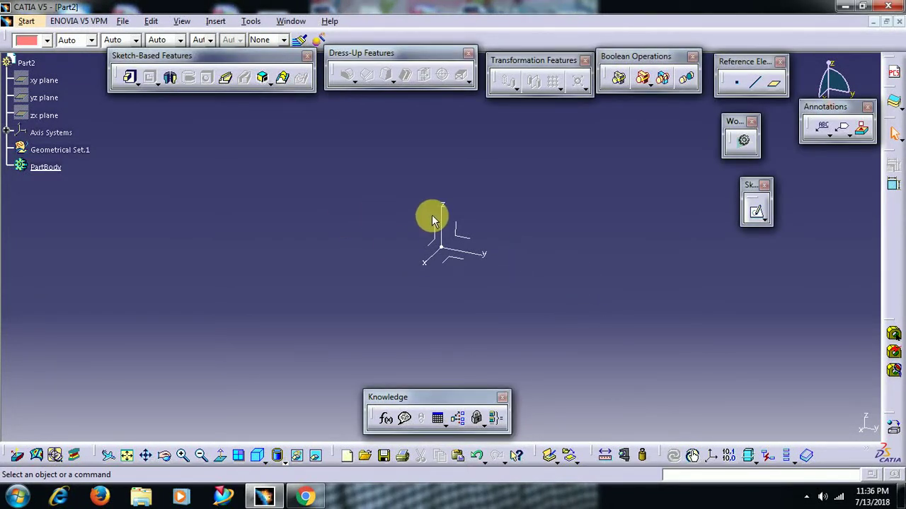
# Start a sketch on Part2's YZ plane and move the Knowledge formula toolbar into the workspace.
pyautogui.click(460, 235)
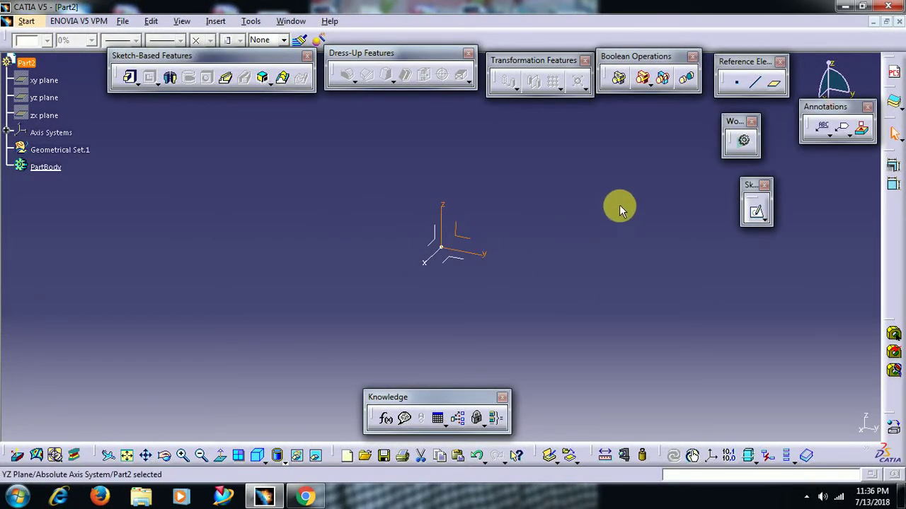
pyautogui.click(754, 214)
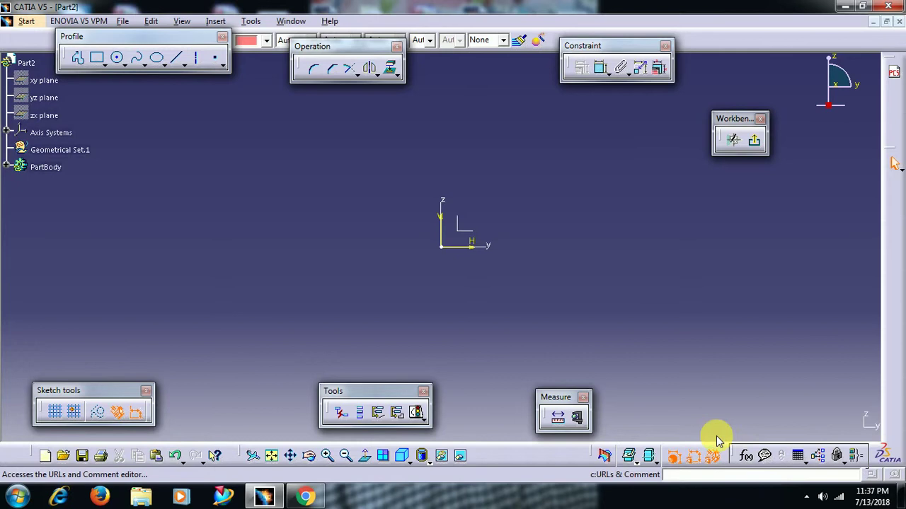
pyautogui.moveTo(732, 456); pyautogui.dragTo(654, 419)
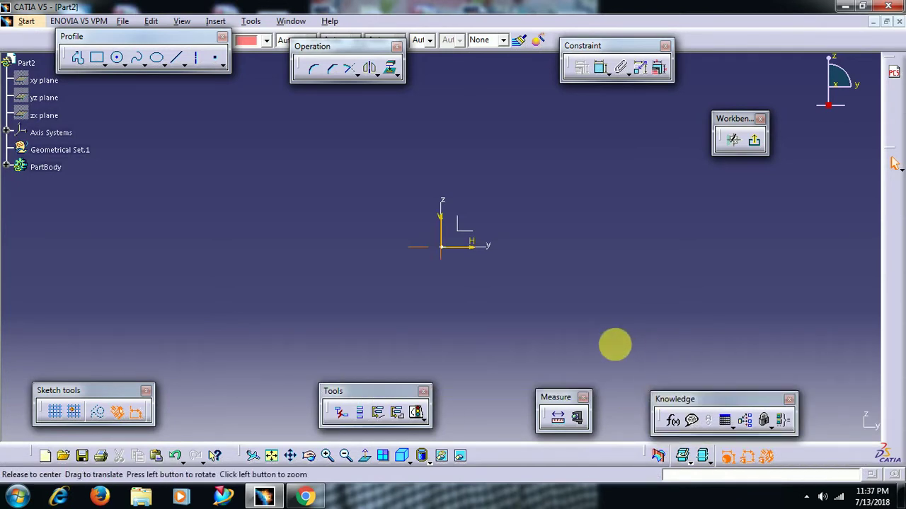
pyautogui.moveTo(614, 344)
pyautogui.mouseDown(button='middle')
pyautogui.moveTo(521, 337)
pyautogui.moveTo(580, 344)
pyautogui.mouseUp(button='middle')
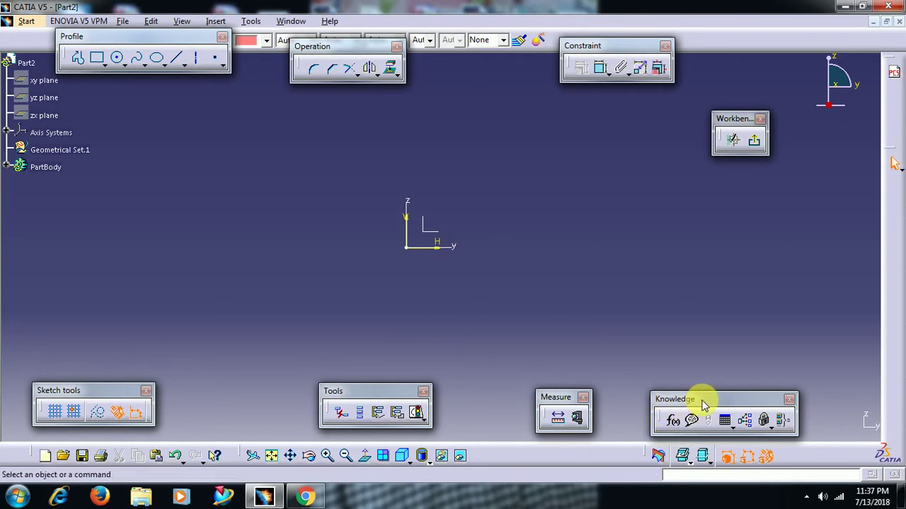
pyautogui.moveTo(428, 302); pyautogui.dragTo(462, 323, button='middle')
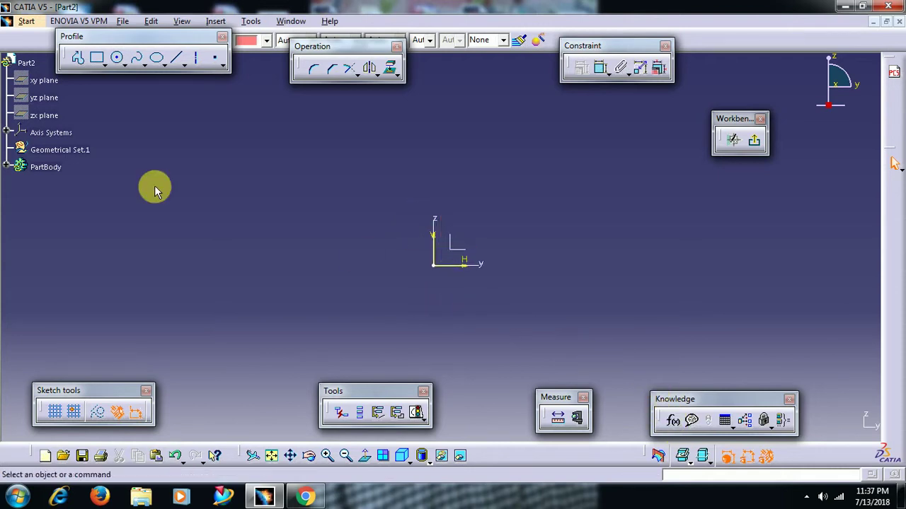
# Draw a large circle at upper left and a smaller circle below it.
pyautogui.click(116, 58)
pyautogui.click(288, 197)
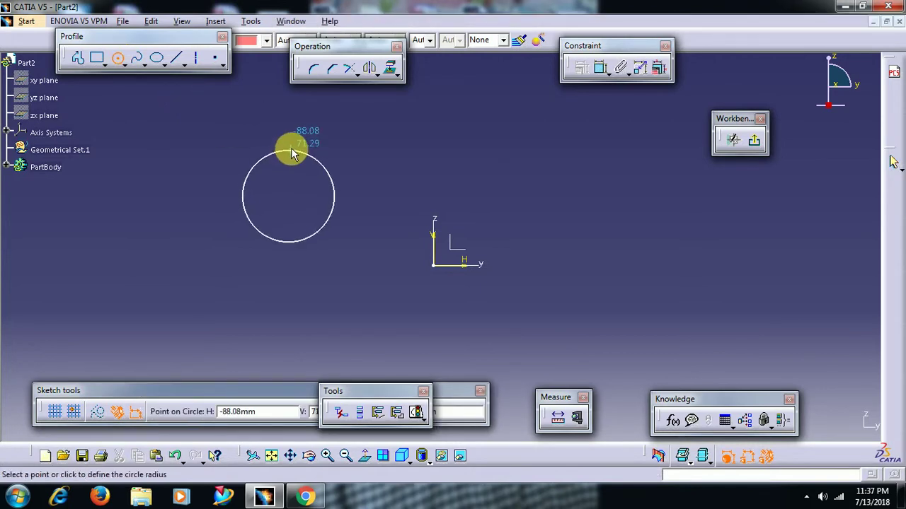
pyautogui.click(312, 152)
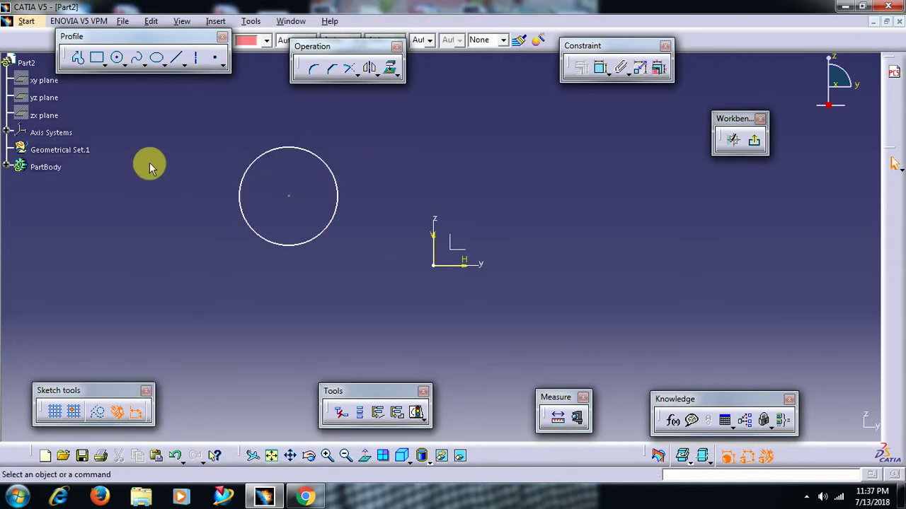
pyautogui.click(117, 58)
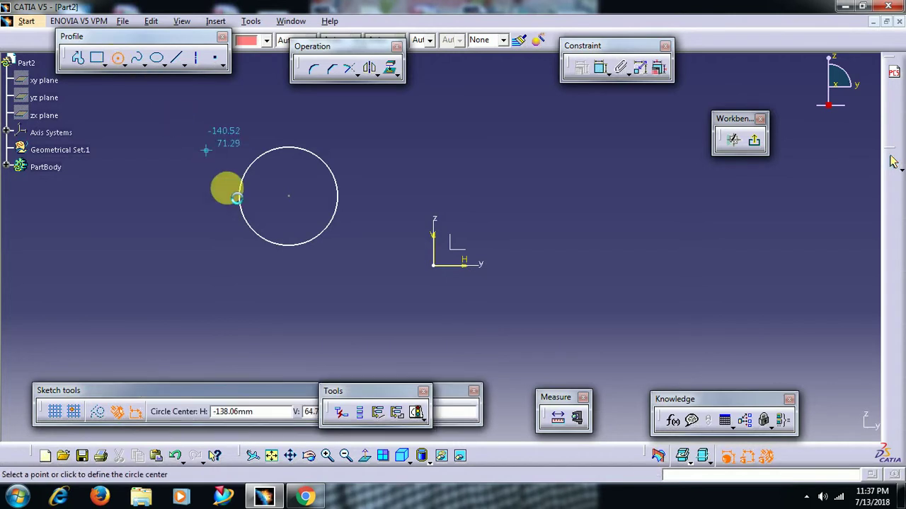
pyautogui.click(352, 330)
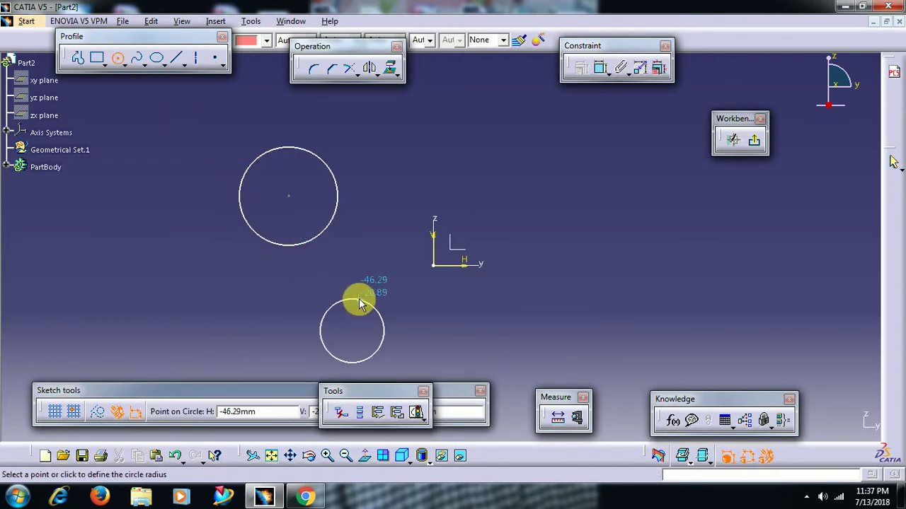
pyautogui.click(359, 304)
# Draw a rectangle to the right of the origin.
pyautogui.click(97, 58)
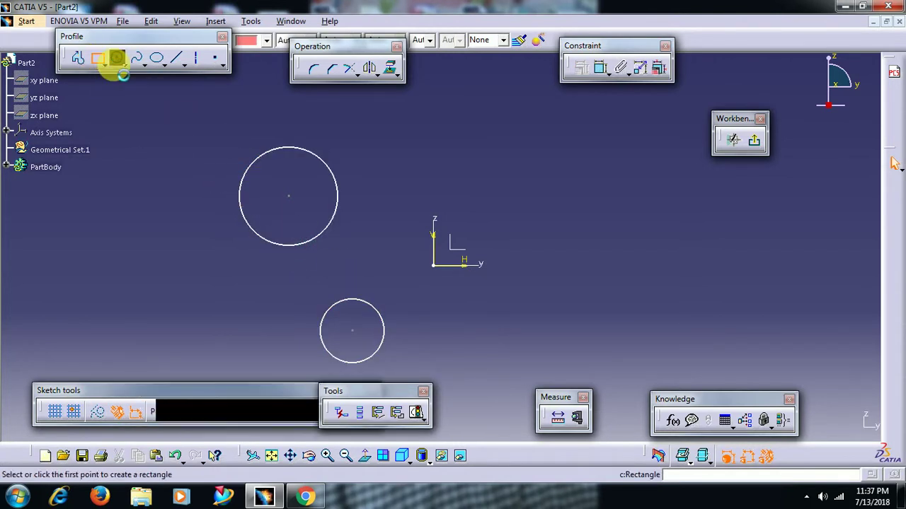
pyautogui.click(516, 168)
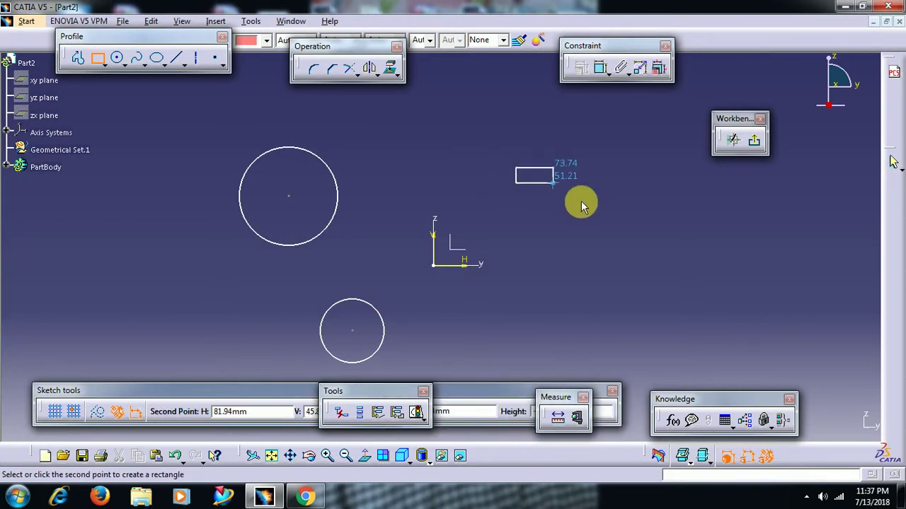
pyautogui.click(667, 265)
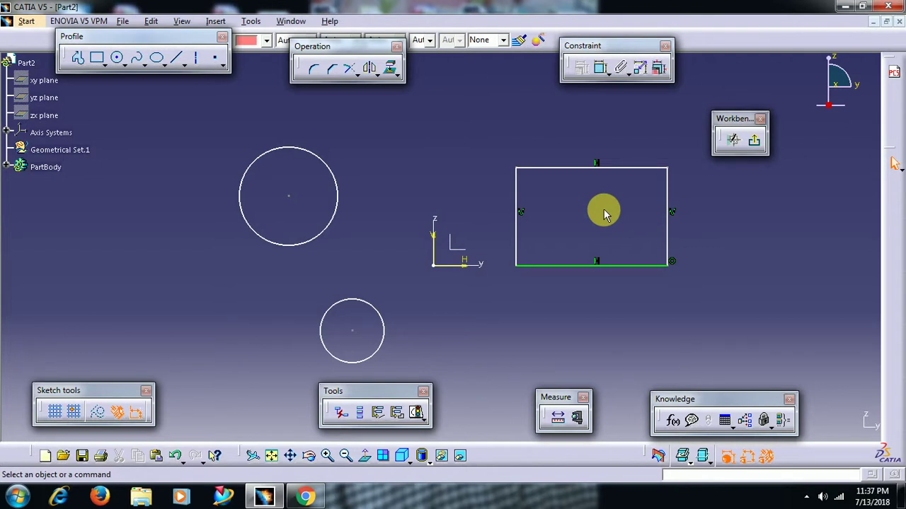
# Add diameter dimensions to both circles: D 60.72 and D 39.37.
pyautogui.click(601, 67)
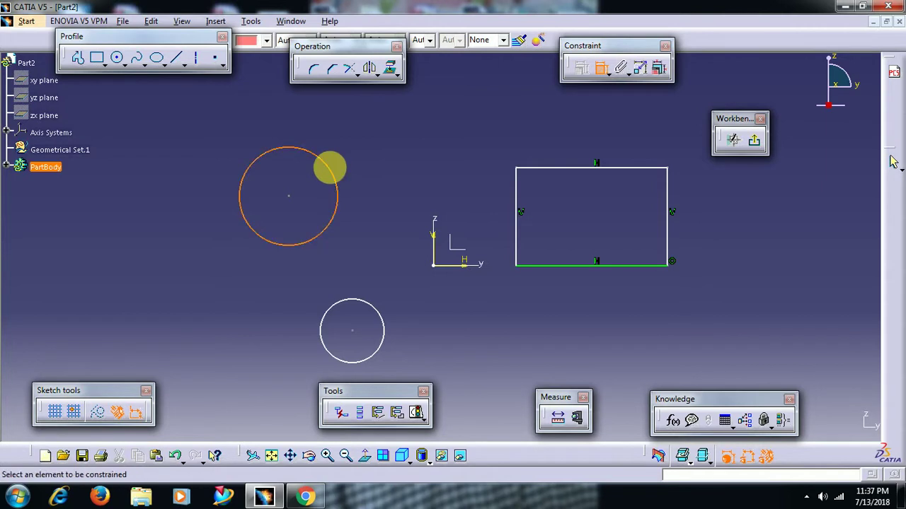
pyautogui.click(330, 168)
pyautogui.click(366, 138)
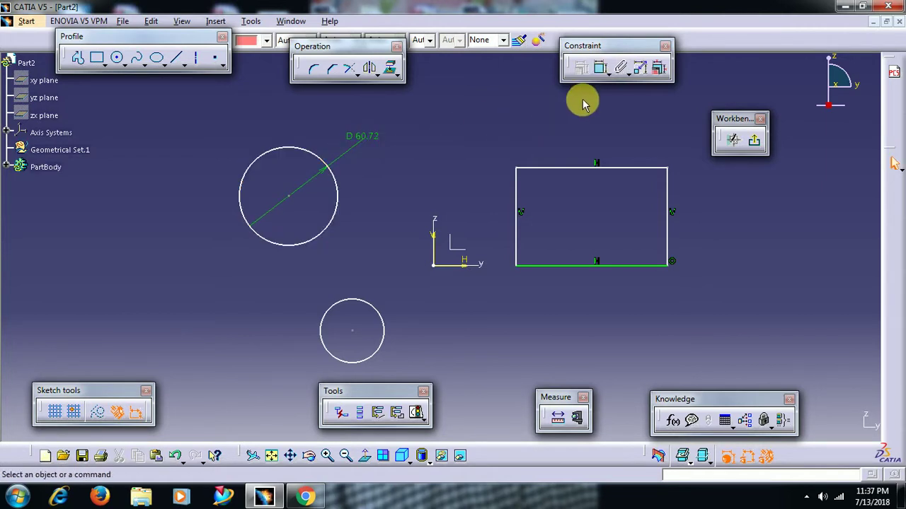
pyautogui.click(600, 67)
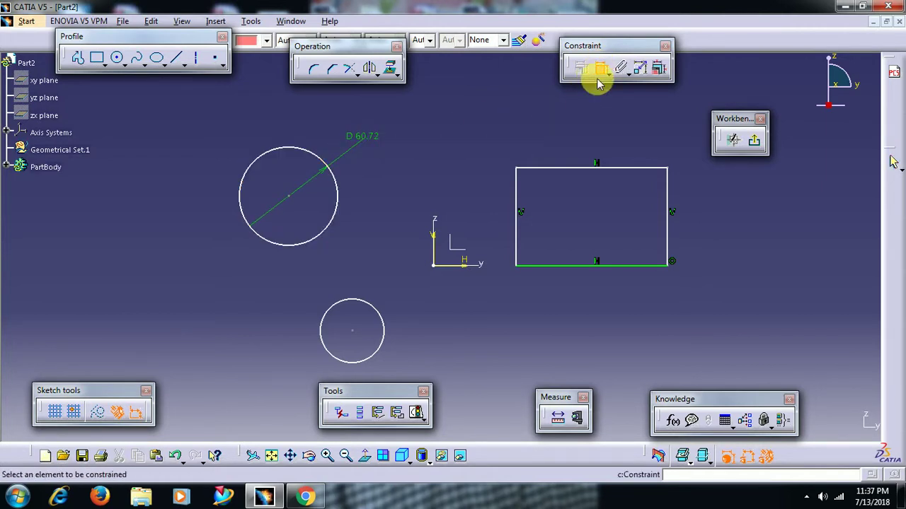
pyautogui.click(363, 303)
pyautogui.click(377, 263)
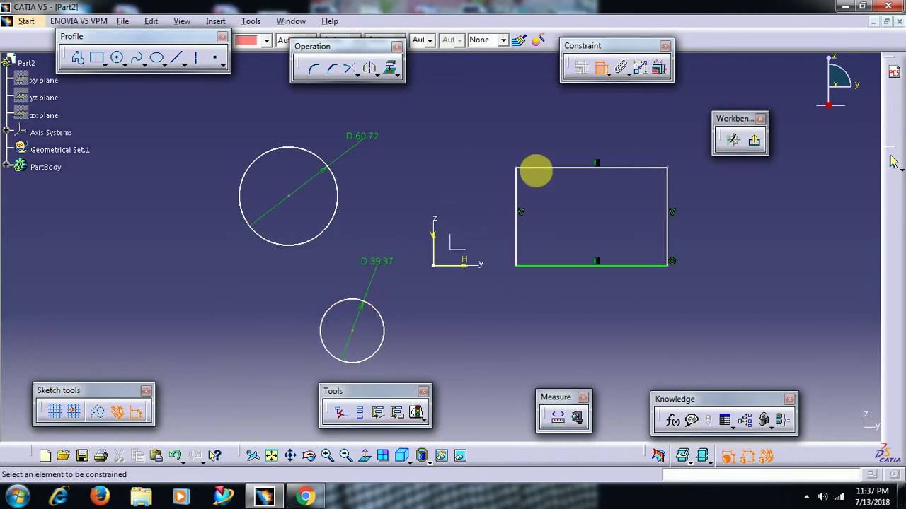
# Dimension the rectangle's top edge as 93.41 and right edge as 60.63.
pyautogui.click(539, 168)
pyautogui.click(586, 160)
pyautogui.click(669, 216)
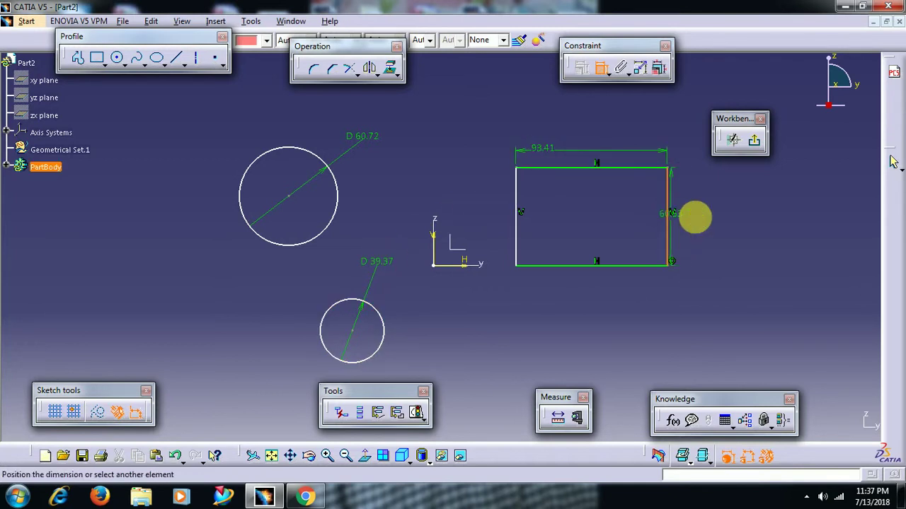
pyautogui.click(711, 218)
pyautogui.moveTo(556, 222); pyautogui.dragTo(495, 241, button='middle')
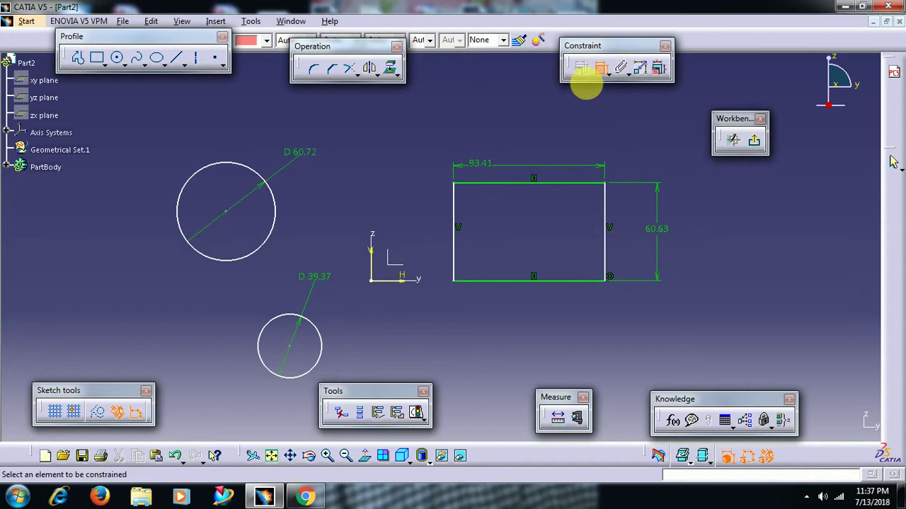
pyautogui.click(599, 68)
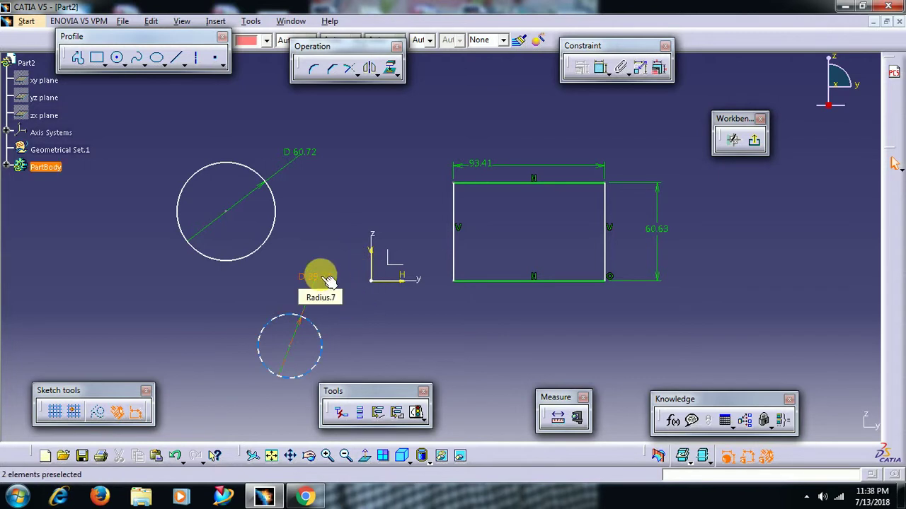
# Start a new formula for Radius.7, the D 39.37 circle's radius.
pyautogui.click(671, 421)
pyautogui.moveTo(370, 236)
pyautogui.mouseDown(button='middle')
pyautogui.moveTo(219, 175)
pyautogui.moveTo(220, 192)
pyautogui.moveTo(268, 212)
pyautogui.moveTo(233, 205)
pyautogui.moveTo(212, 248)
pyautogui.moveTo(186, 239)
pyautogui.mouseUp(button='middle')
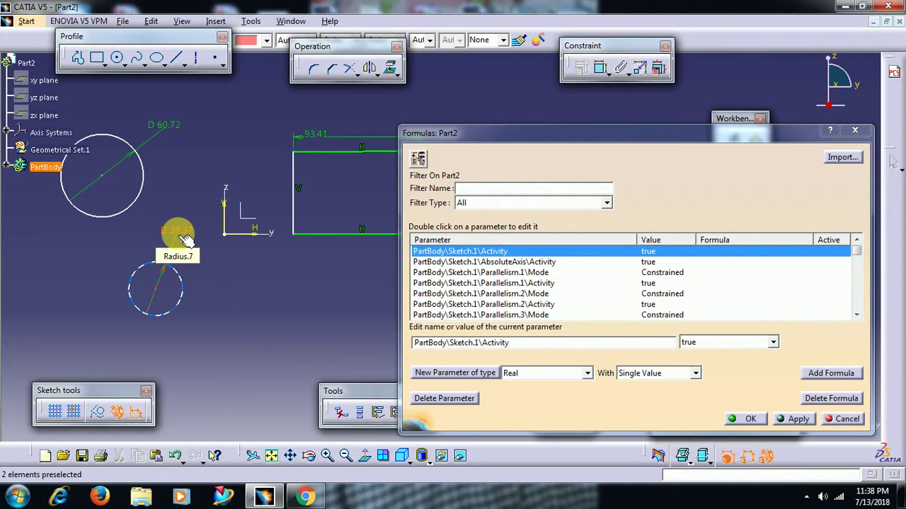
pyautogui.click(185, 239)
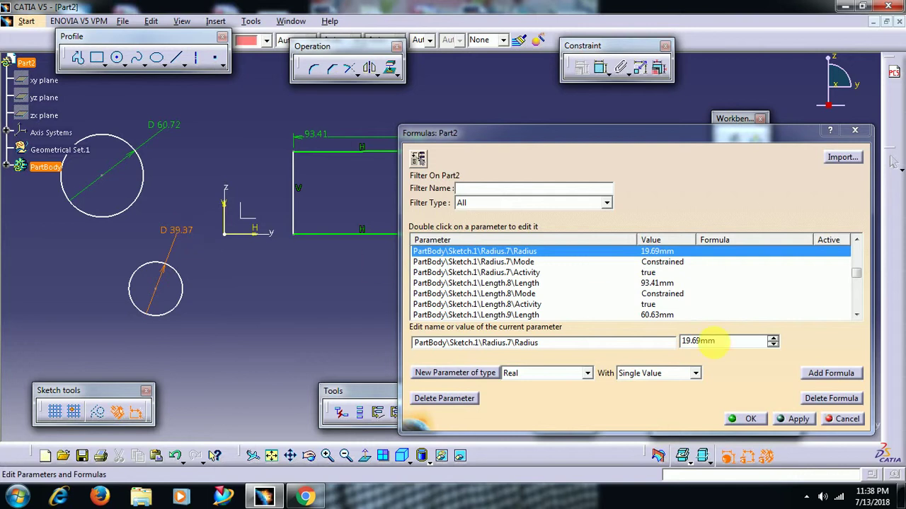
pyautogui.click(824, 376)
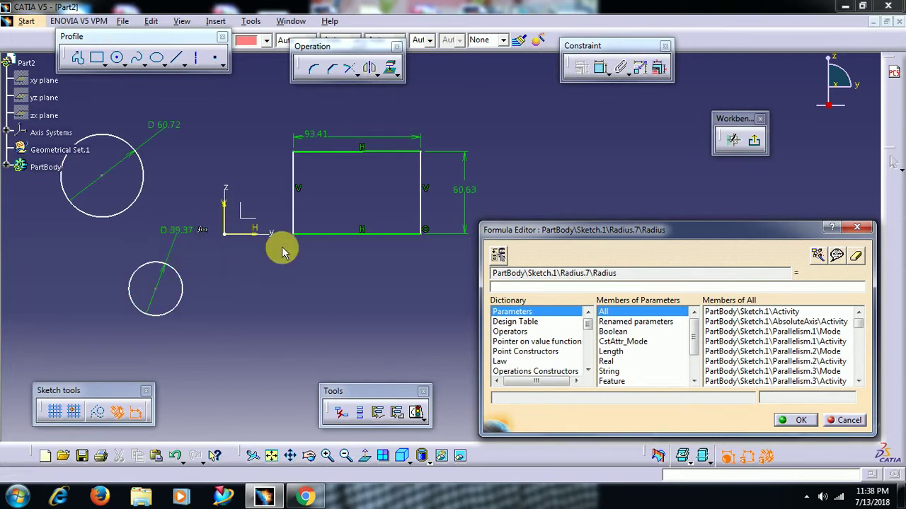
# Set Radius.7's formula to Radius.6\Radius /2, half the large circle's radius.
pyautogui.moveTo(324, 265)
pyautogui.mouseDown(button='middle')
pyautogui.moveTo(371, 319)
pyautogui.moveTo(370, 307)
pyautogui.mouseUp(button='middle')
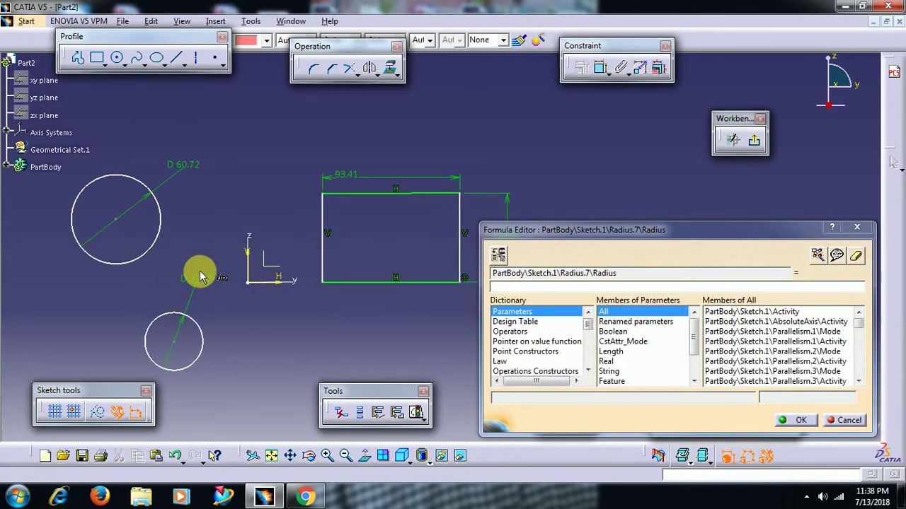
pyautogui.click(184, 169)
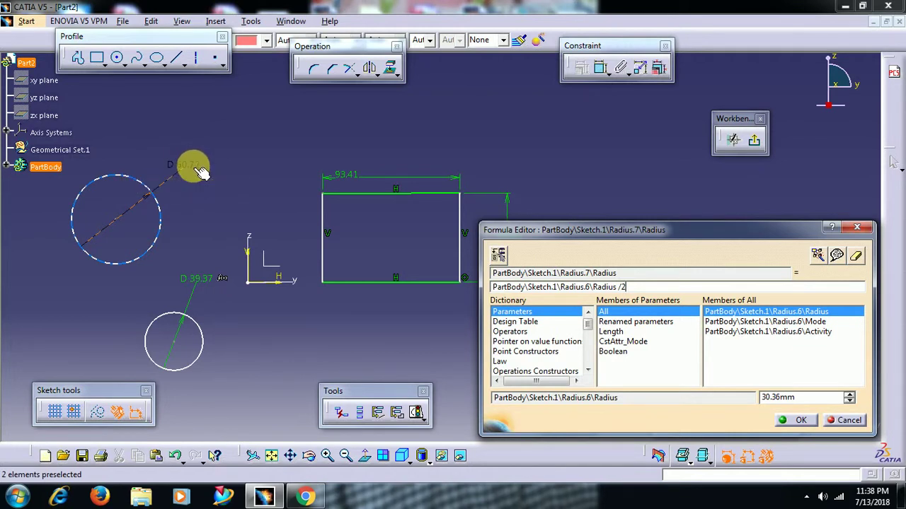
# Accept the Radius.7 formula and close the Formulas dialog.
pyautogui.click(800, 421)
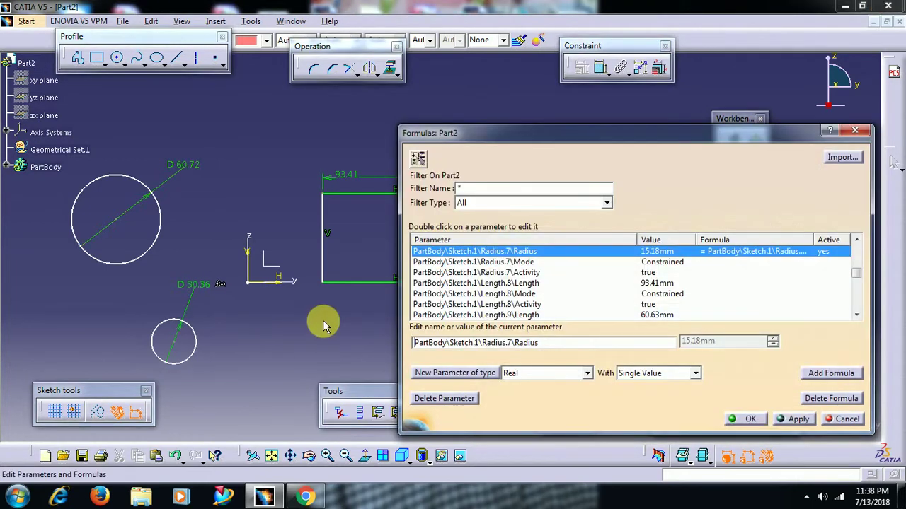
pyautogui.click(751, 419)
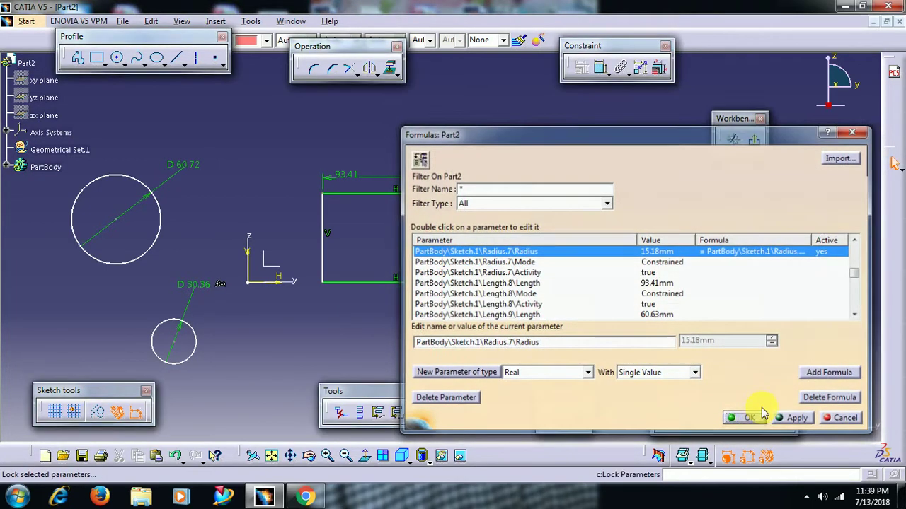
pyautogui.moveTo(283, 276)
pyautogui.mouseDown(button='middle')
pyautogui.moveTo(419, 299)
pyautogui.moveTo(404, 307)
pyautogui.moveTo(406, 292)
pyautogui.mouseUp(button='middle')
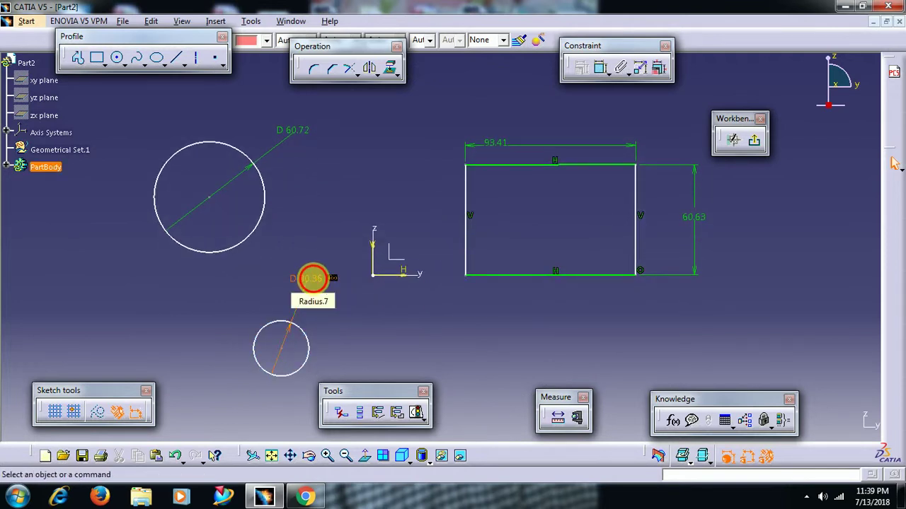
# Inspect the D 30.36 constraint to confirm its value is greyed out and formula-locked.
pyautogui.doubleClick(315, 280)
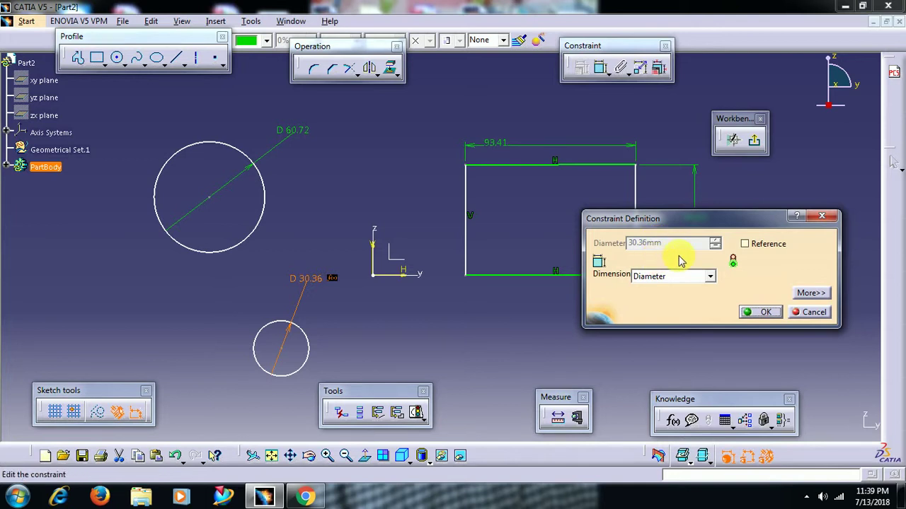
pyautogui.click(762, 312)
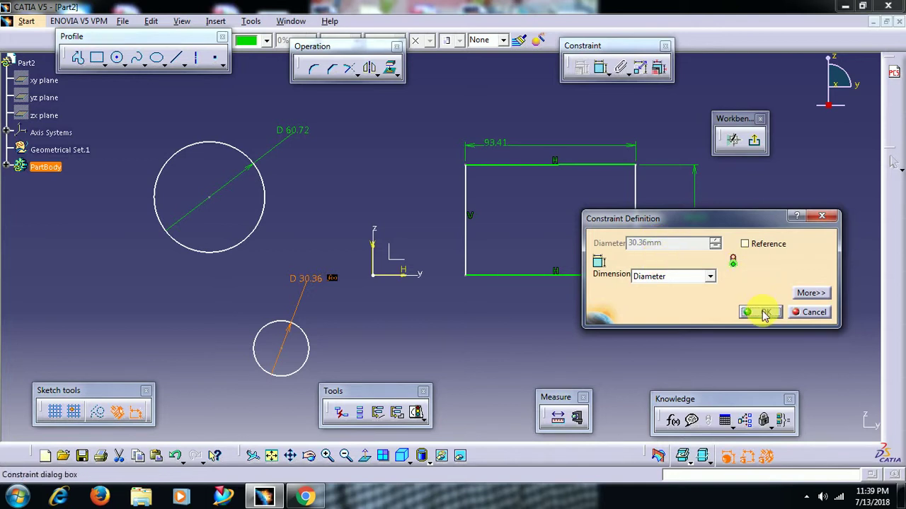
pyautogui.click(441, 307)
pyautogui.moveTo(441, 307); pyautogui.dragTo(394, 340, button='middle')
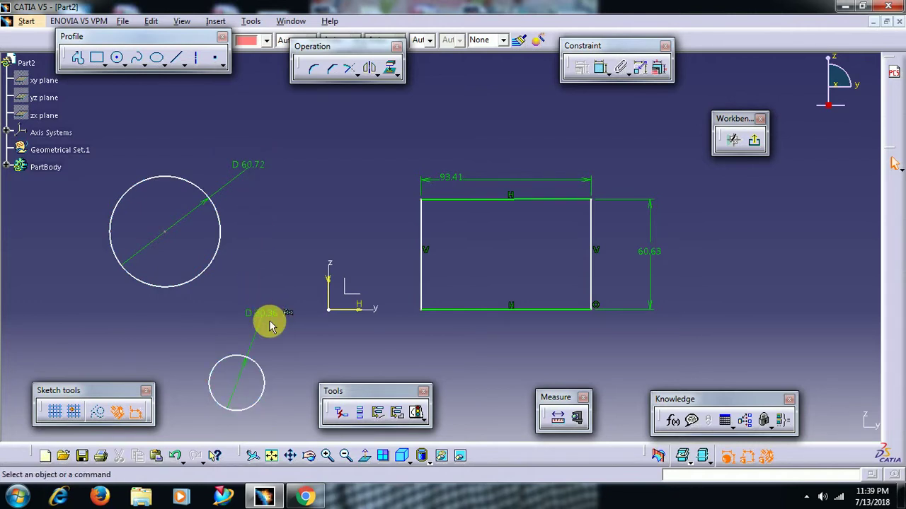
# Change the large circle's diameter to 100.
pyautogui.doubleClick(259, 169)
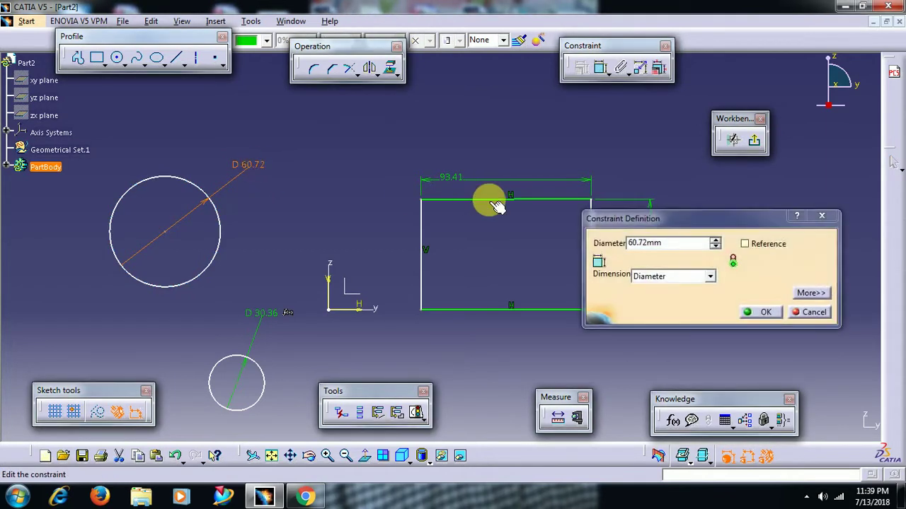
pyautogui.moveTo(679, 244); pyautogui.dragTo(558, 243)
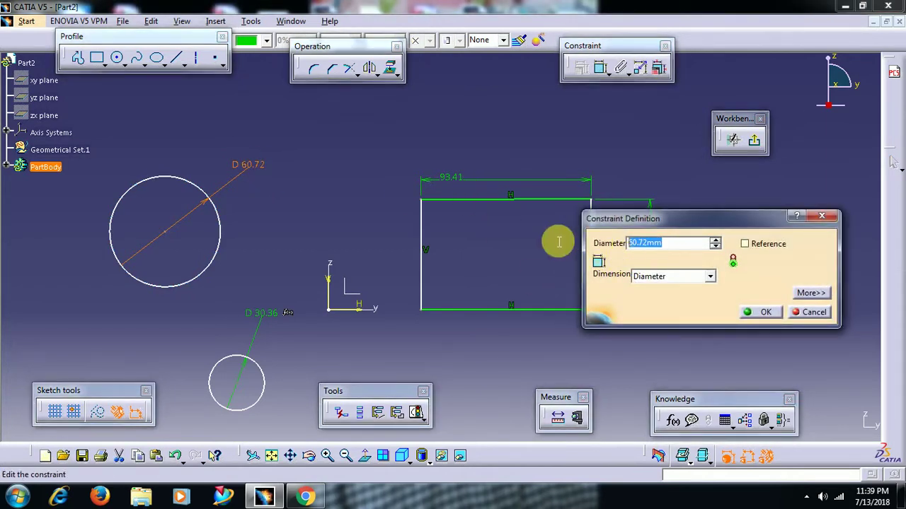
pyautogui.write('1')
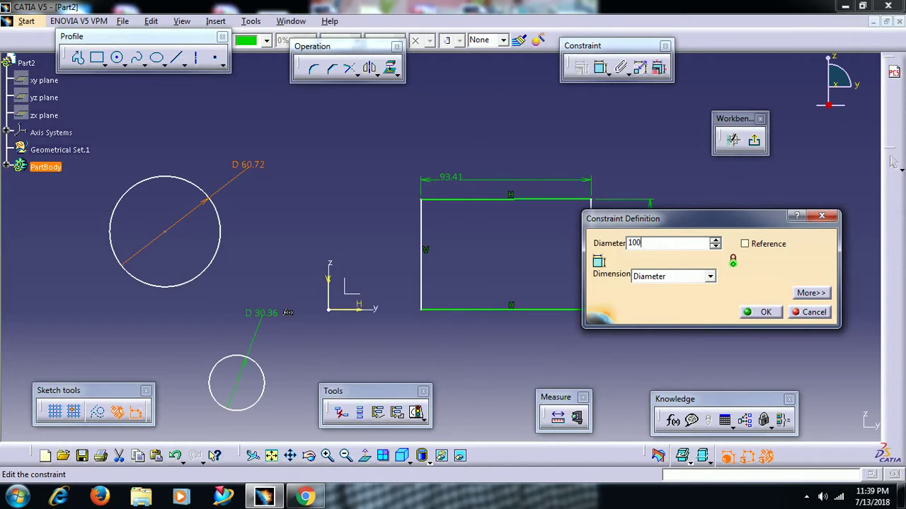
pyautogui.write('00')
pyautogui.click(552, 238)
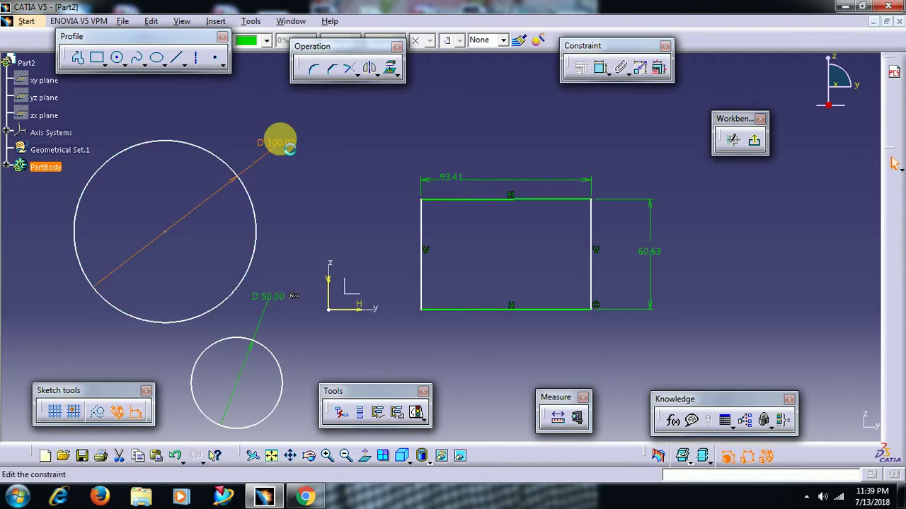
# Change the large circle's diameter to 80, making the small circle 40.
pyautogui.doubleClick(282, 144)
pyautogui.write('80')
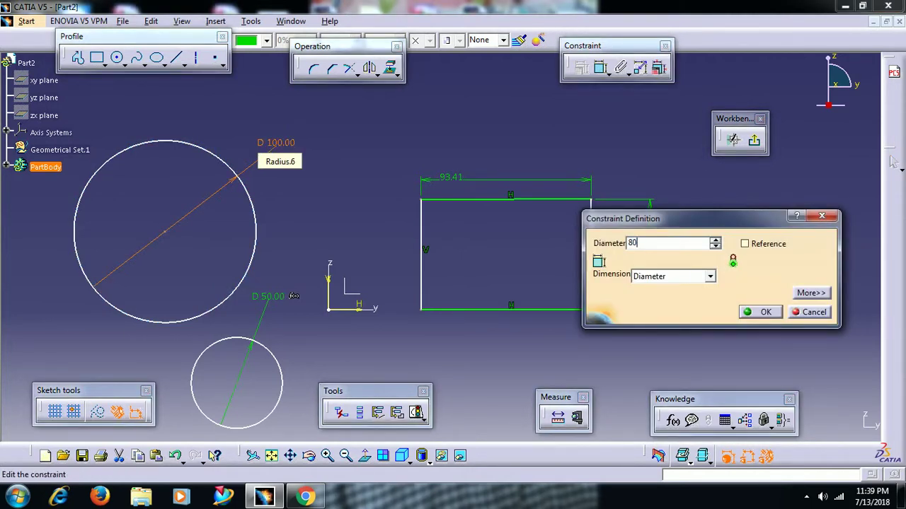
pyautogui.click(278, 146)
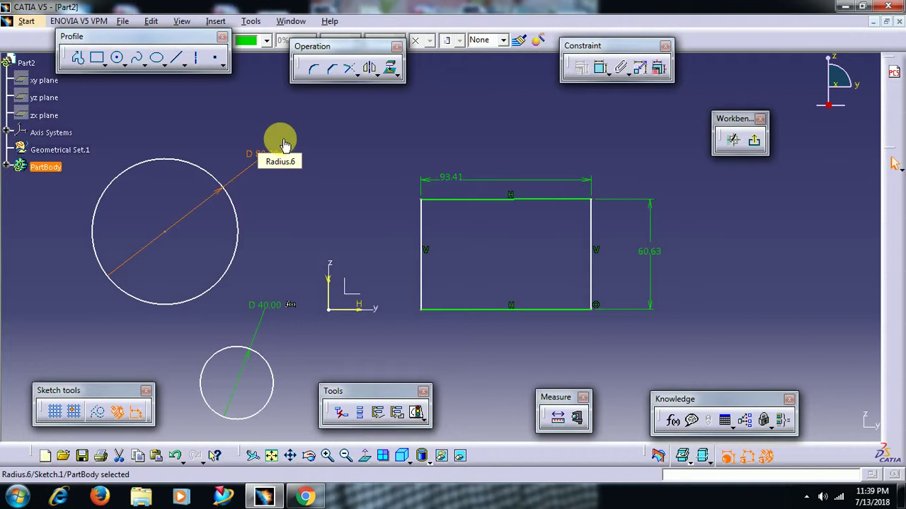
pyautogui.click(327, 224)
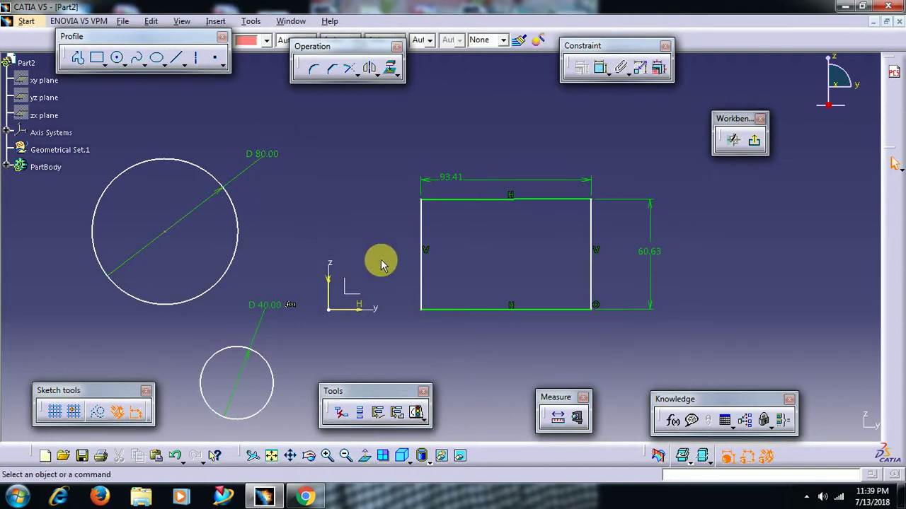
pyautogui.moveTo(380, 262); pyautogui.dragTo(345, 250, button='middle')
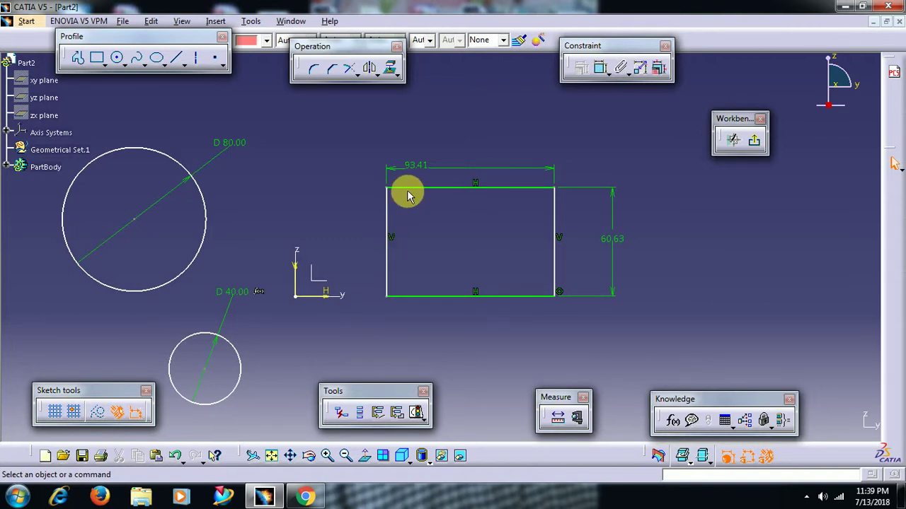
# Start a new formula for Length.8, the rectangle's 93.41 width.
pyautogui.click(674, 422)
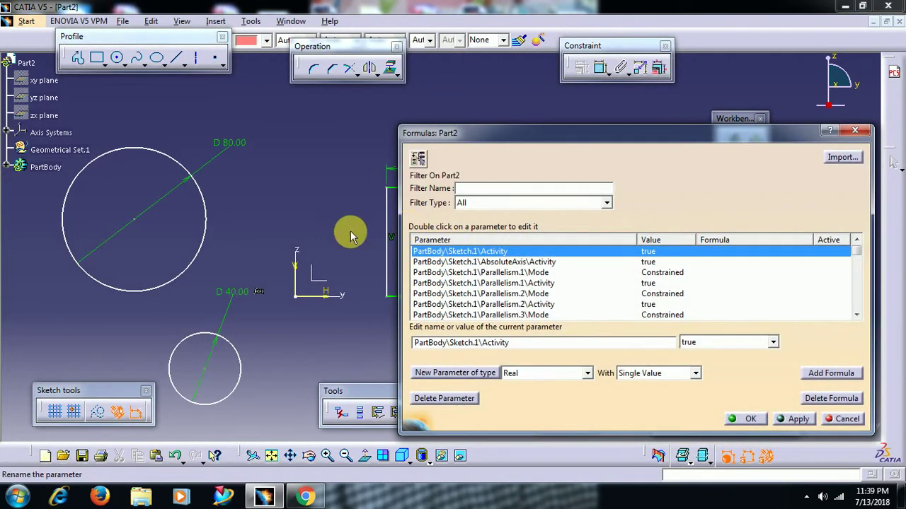
pyautogui.moveTo(349, 233)
pyautogui.mouseDown(button='middle')
pyautogui.moveTo(212, 252)
pyautogui.moveTo(249, 301)
pyautogui.moveTo(297, 257)
pyautogui.moveTo(255, 248)
pyautogui.moveTo(281, 239)
pyautogui.mouseUp(button='middle')
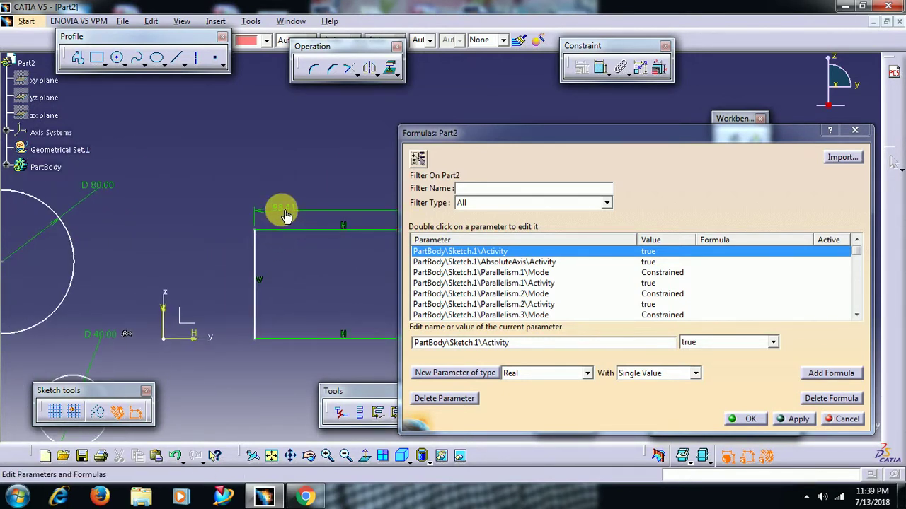
pyautogui.click(285, 214)
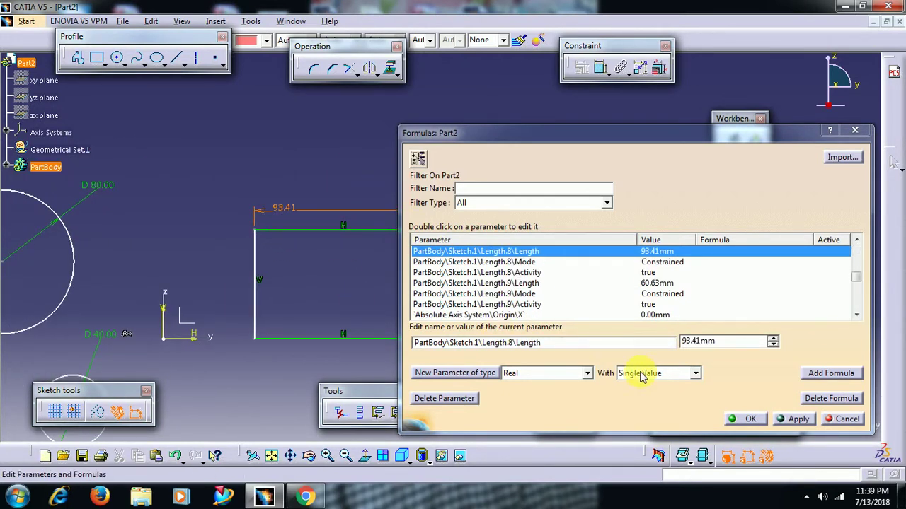
pyautogui.click(817, 373)
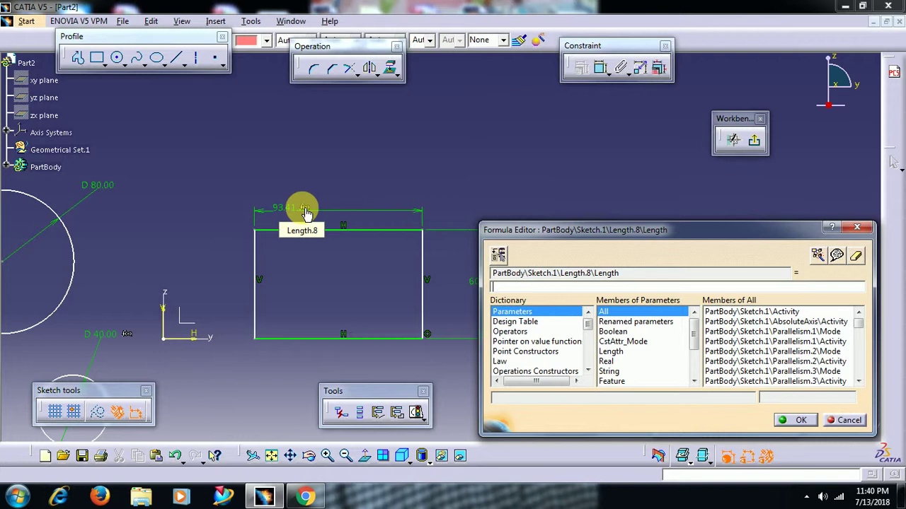
# Set the width formula to Radius.6 *2, making the rectangle 80 mm wide.
pyautogui.moveTo(329, 261); pyautogui.dragTo(407, 263, button='middle')
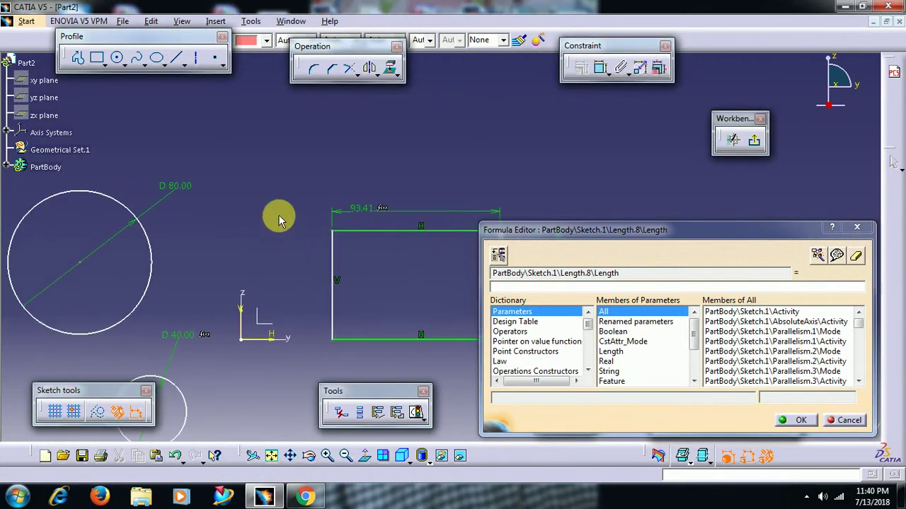
pyautogui.click(181, 191)
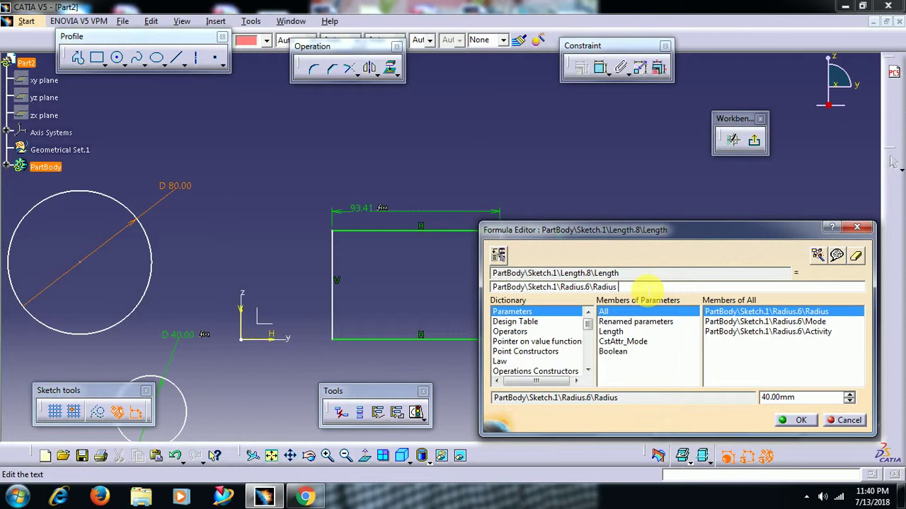
pyautogui.click(645, 286)
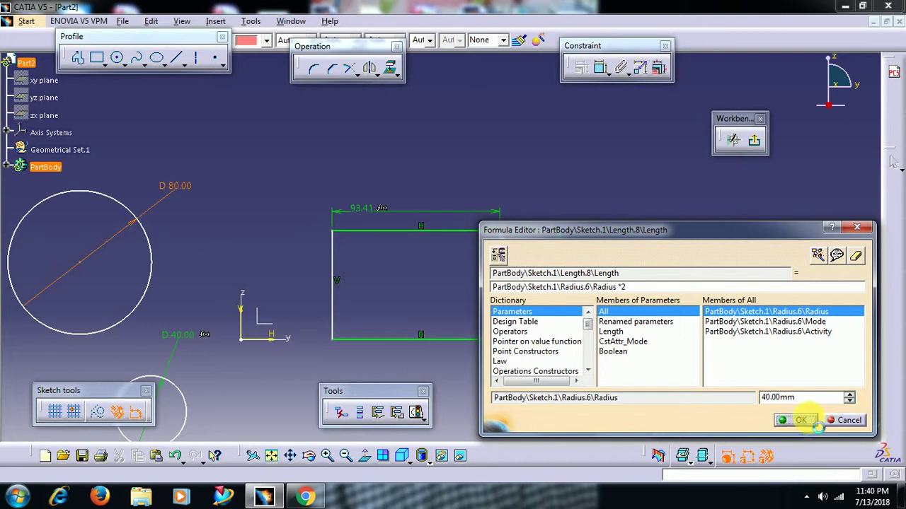
pyautogui.click(803, 420)
pyautogui.click(761, 418)
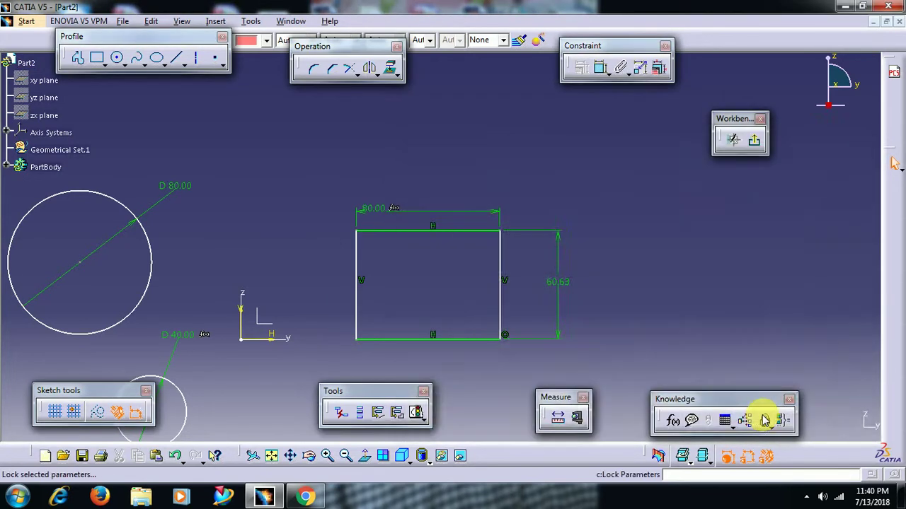
# Check the rectangle's width dimension, now reading 80.00.
pyautogui.click(373, 207)
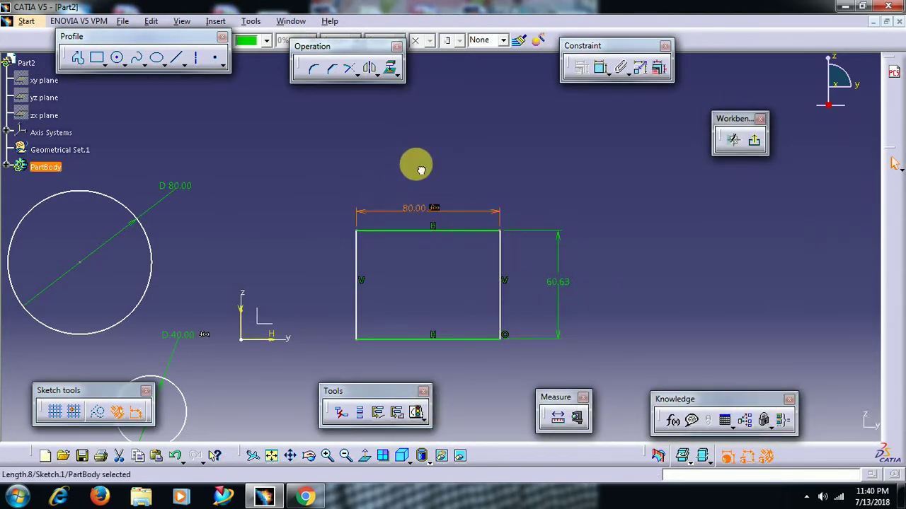
pyautogui.click(415, 166)
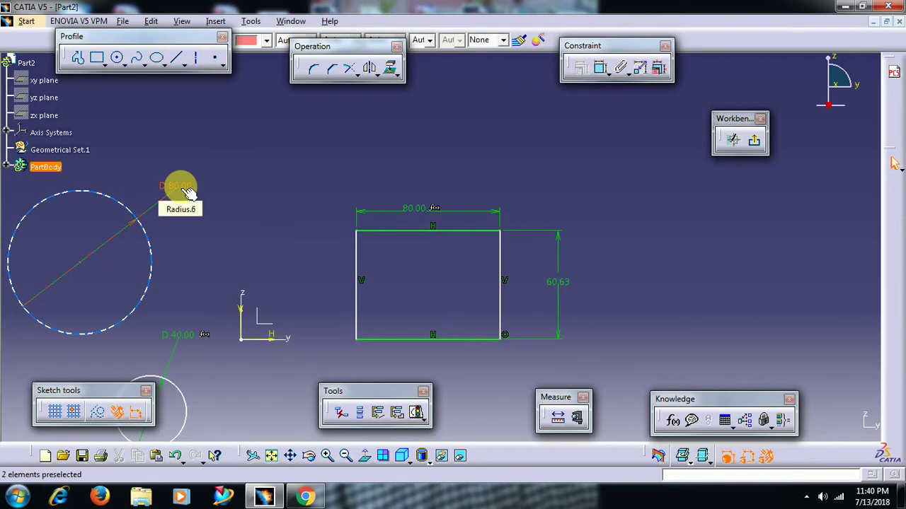
pyautogui.moveTo(318, 237); pyautogui.dragTo(376, 203, button='middle')
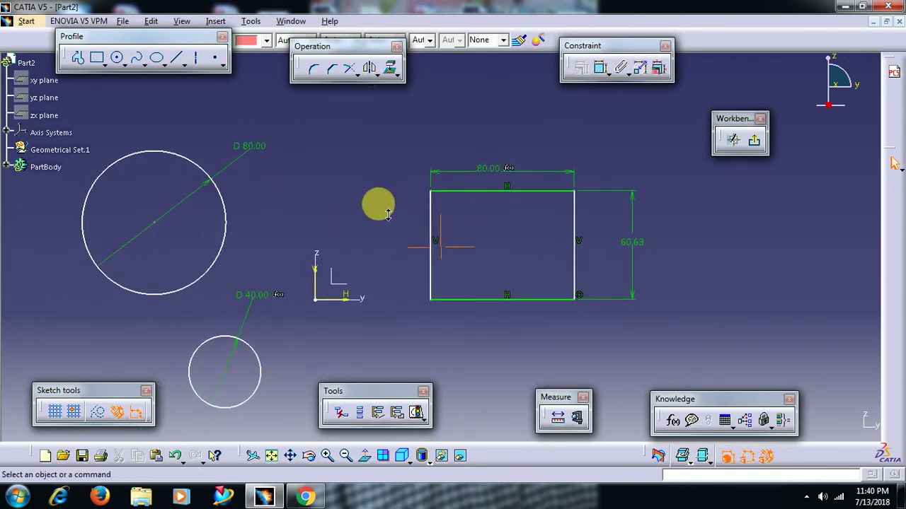
pyautogui.click(481, 169)
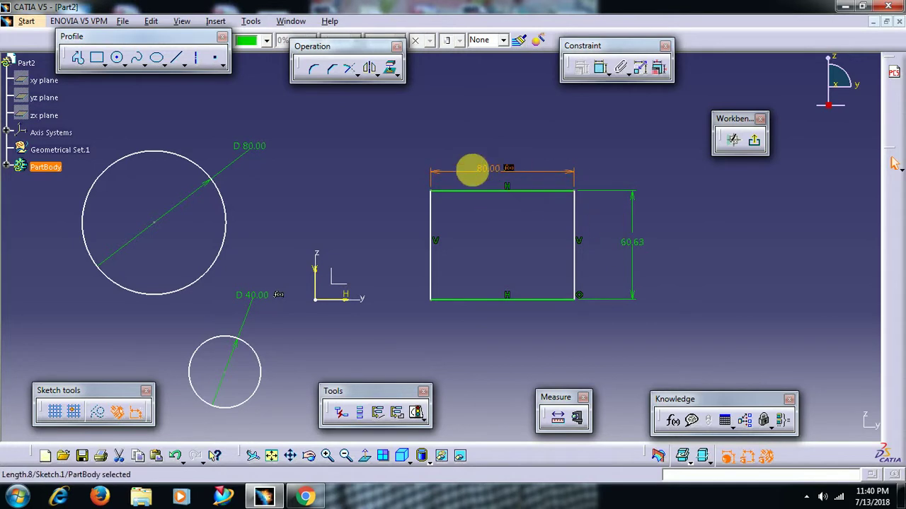
pyautogui.moveTo(514, 236); pyautogui.dragTo(459, 240, button='middle')
pyautogui.click(459, 240)
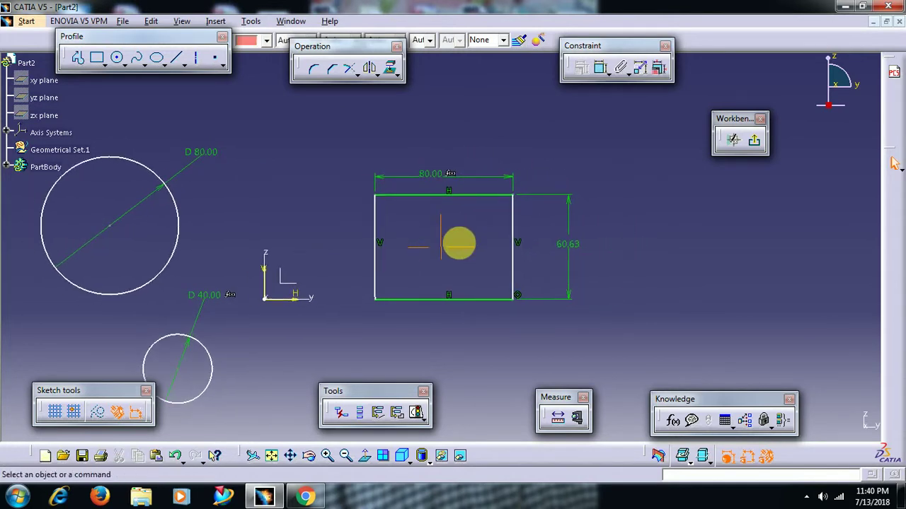
# Start a new formula for the rectangle's 60.63 height parameter.
pyautogui.click(672, 421)
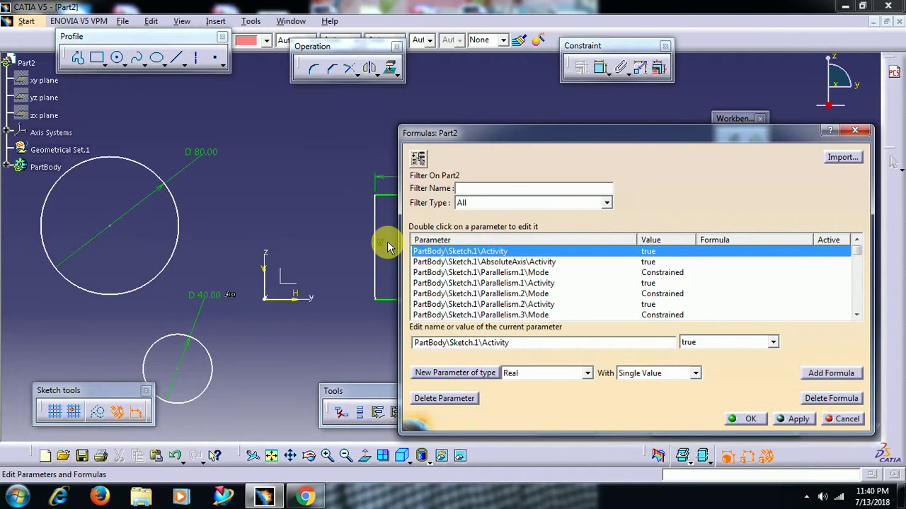
pyautogui.moveTo(387, 241)
pyautogui.mouseDown(button='middle')
pyautogui.moveTo(325, 247)
pyautogui.moveTo(293, 262)
pyautogui.moveTo(323, 279)
pyautogui.moveTo(253, 255)
pyautogui.moveTo(313, 236)
pyautogui.mouseUp(button='middle')
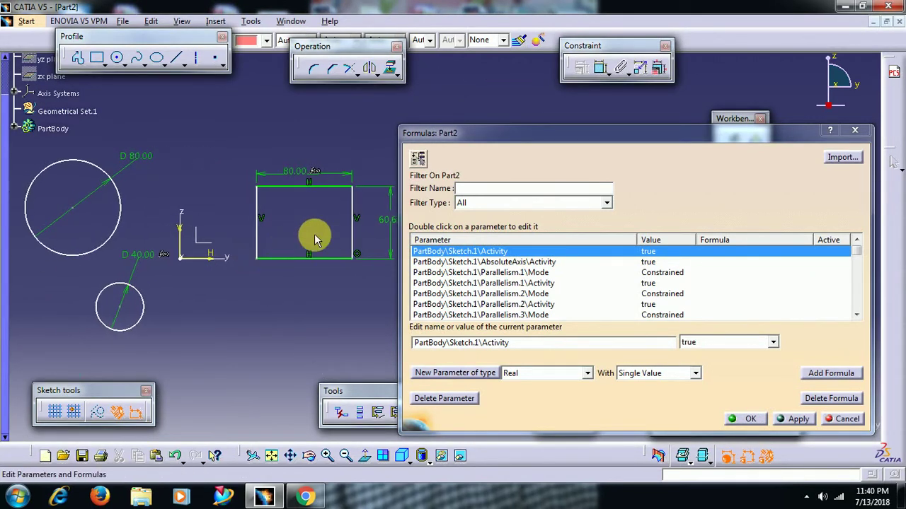
pyautogui.click(387, 221)
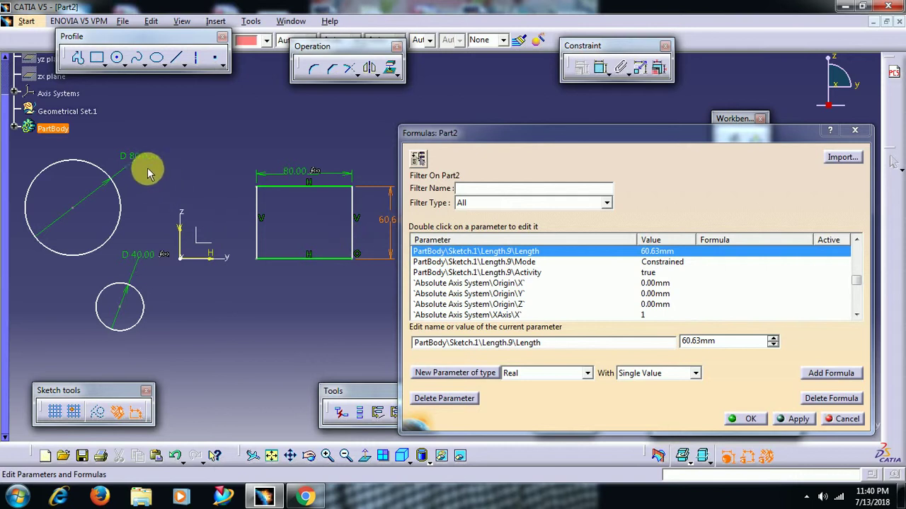
pyautogui.click(826, 372)
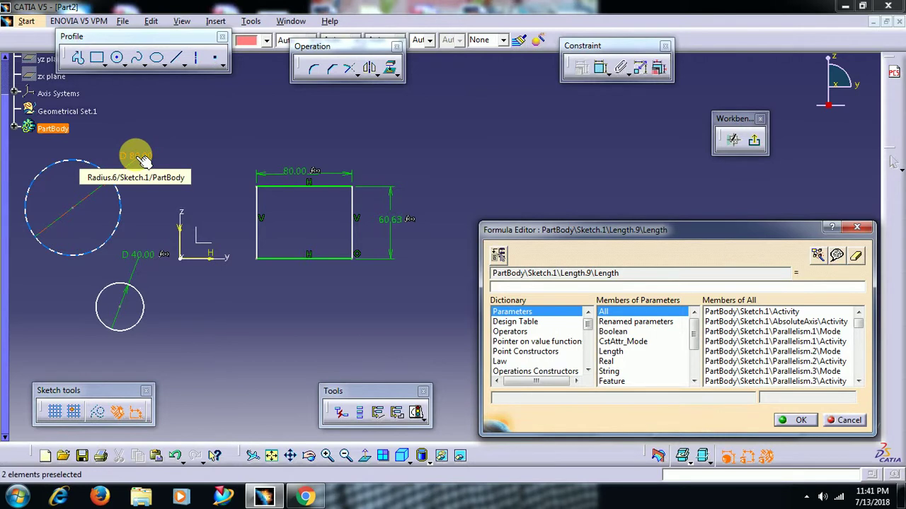
# Set the height formula to Radius.6 *4, making the rectangle 160 mm tall.
pyautogui.click(134, 155)
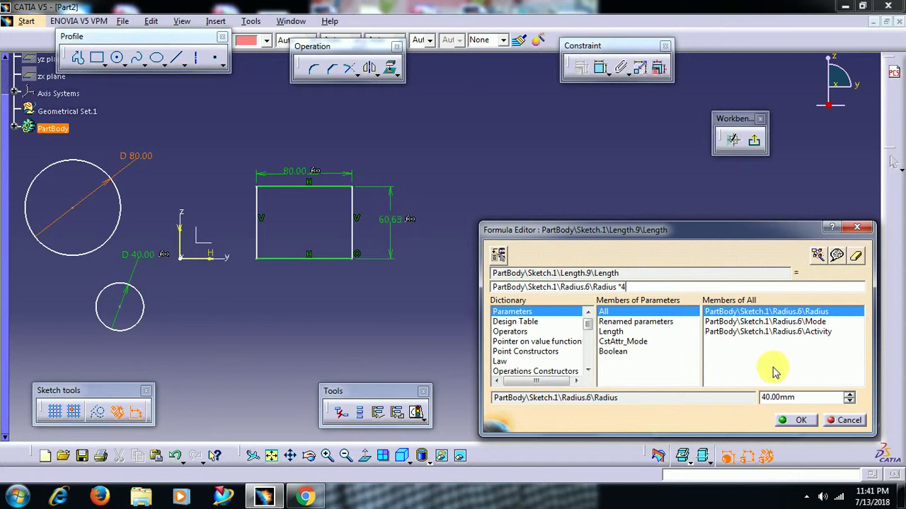
pyautogui.click(802, 420)
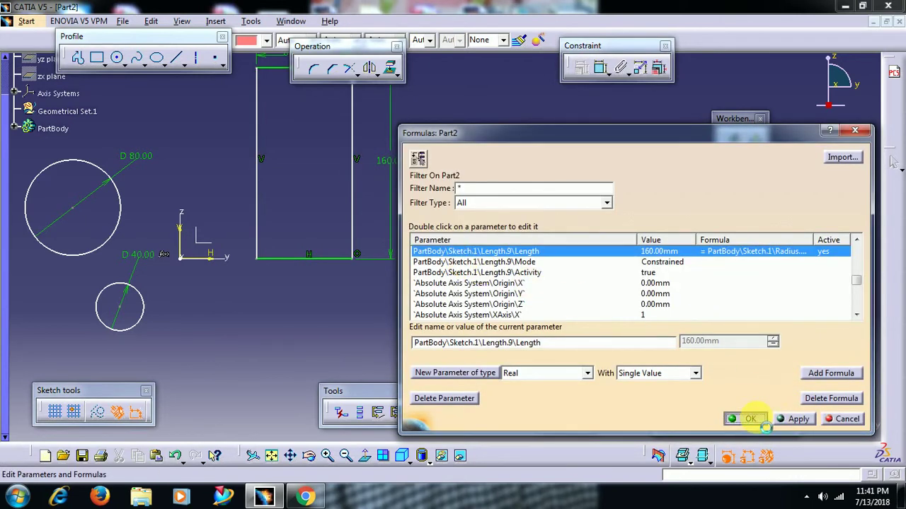
pyautogui.click(754, 420)
pyautogui.moveTo(496, 252); pyautogui.dragTo(630, 304, button='middle')
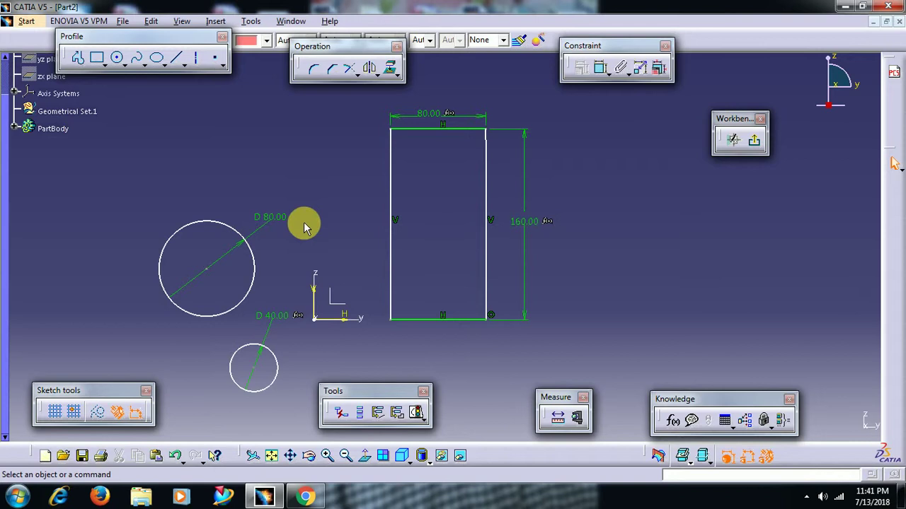
# Change the large circle's diameter from 80 to 30.
pyautogui.doubleClick(282, 220)
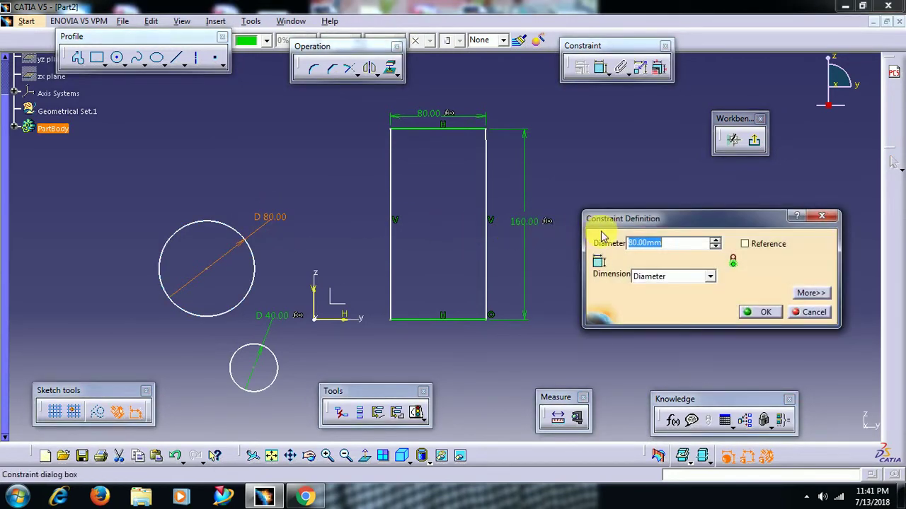
pyautogui.write('30')
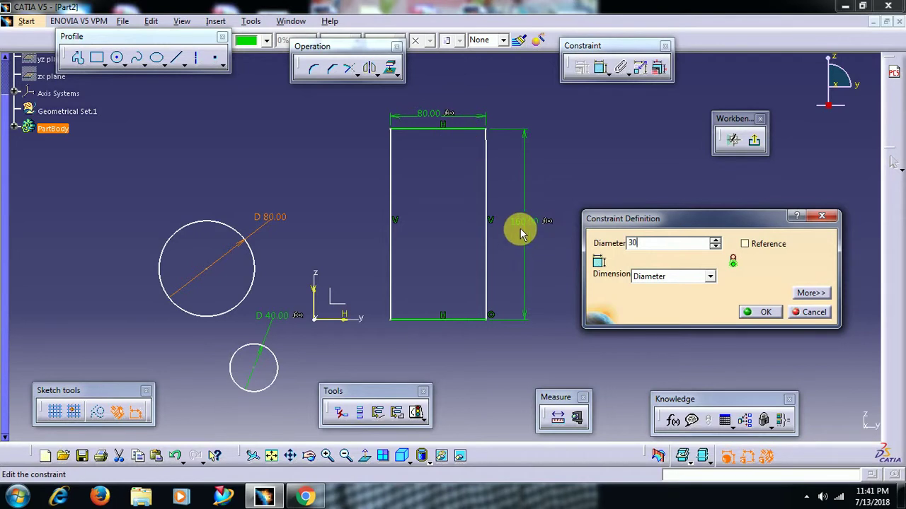
pyautogui.click(760, 313)
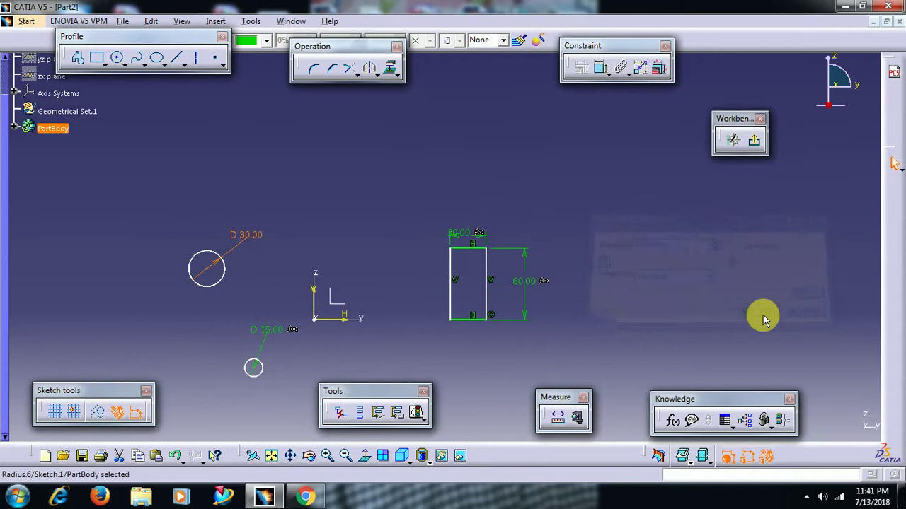
# Enlarge the big circle to D 50, making the small circle 25 and the rectangle 50×100.
pyautogui.moveTo(677, 264)
pyautogui.mouseDown(button='middle')
pyautogui.moveTo(574, 295)
pyautogui.moveTo(564, 281)
pyautogui.moveTo(358, 189)
pyautogui.mouseUp(button='middle')
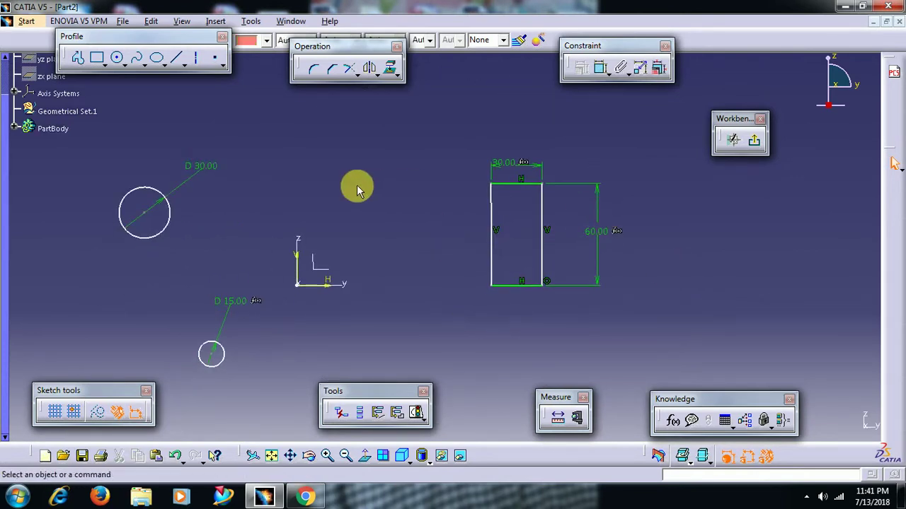
pyautogui.doubleClick(203, 165)
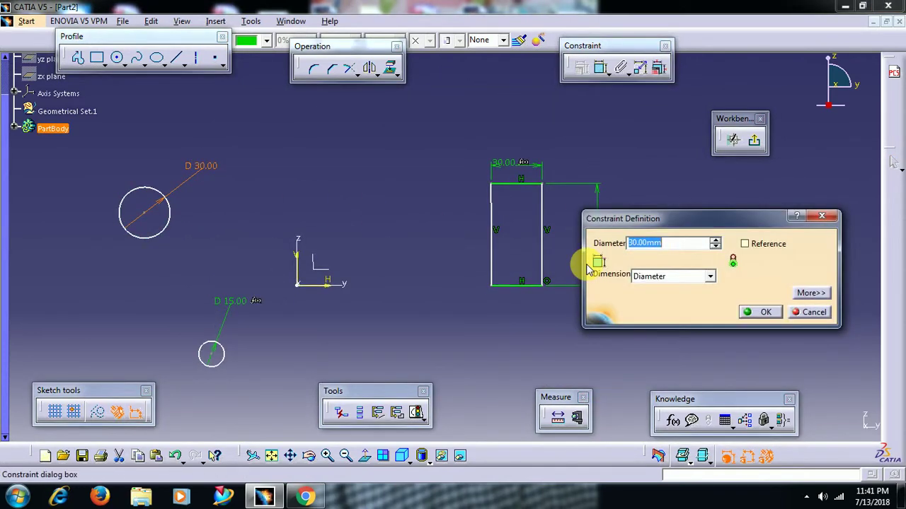
pyautogui.write('50')
pyautogui.press('Return')
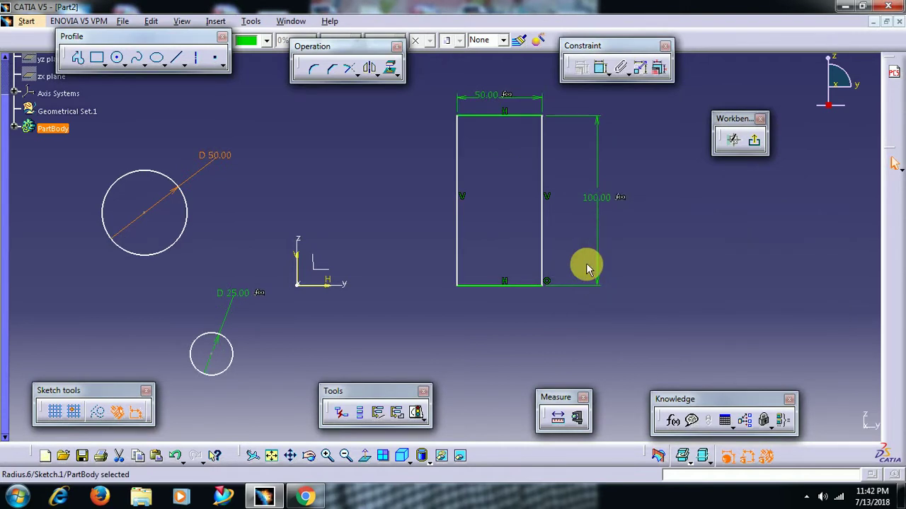
pyautogui.click(633, 279)
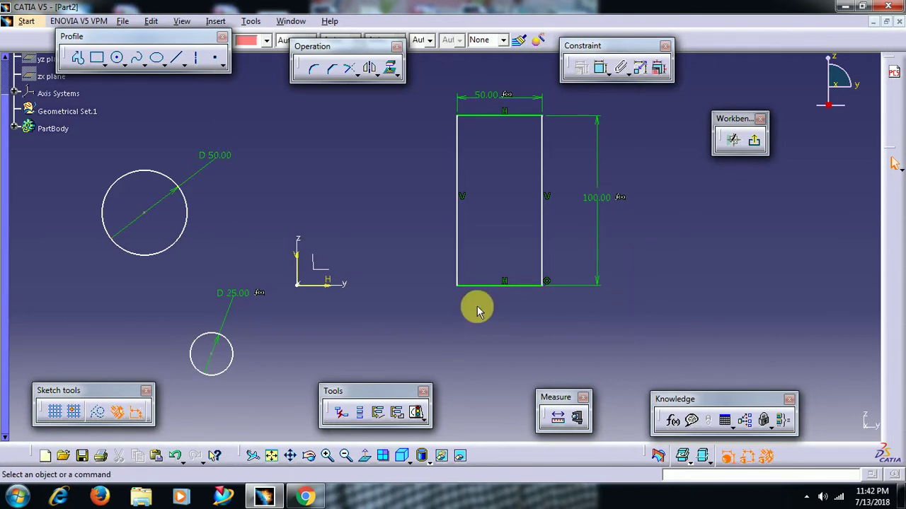
pyautogui.moveTo(436, 283)
pyautogui.mouseDown(button='middle')
pyautogui.moveTo(438, 267)
pyautogui.moveTo(475, 289)
pyautogui.mouseUp(button='middle')
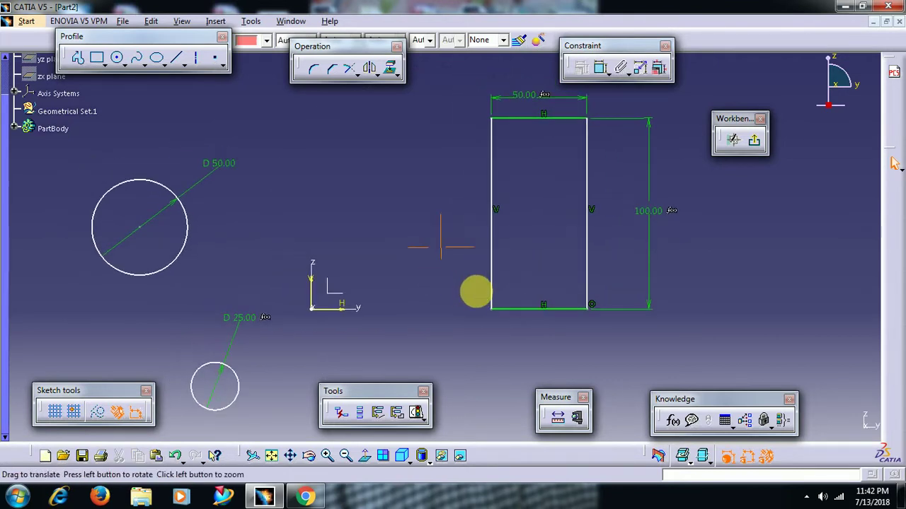
# Delete the half-radius formula on the small circle's D 25.00 dimension in Formulas: Part2.
pyautogui.click(675, 423)
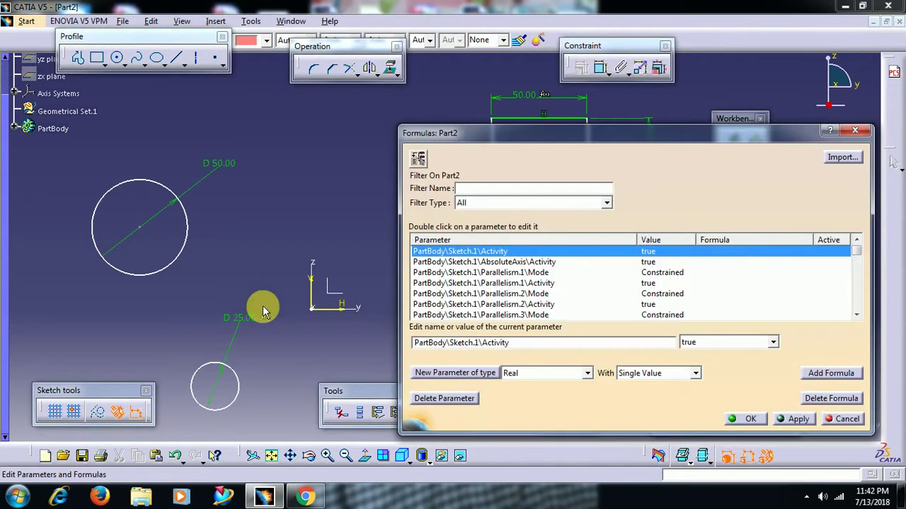
pyautogui.click(250, 319)
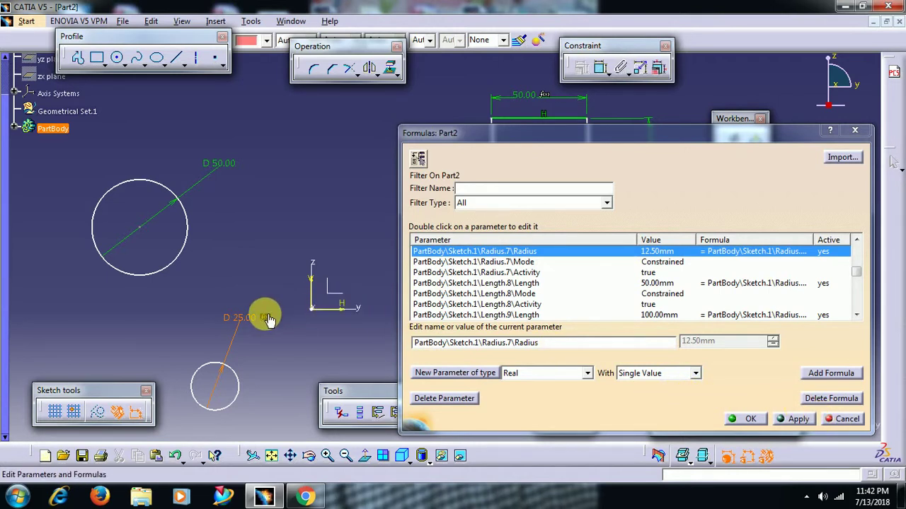
pyautogui.moveTo(268, 310); pyautogui.dragTo(192, 302, button='middle')
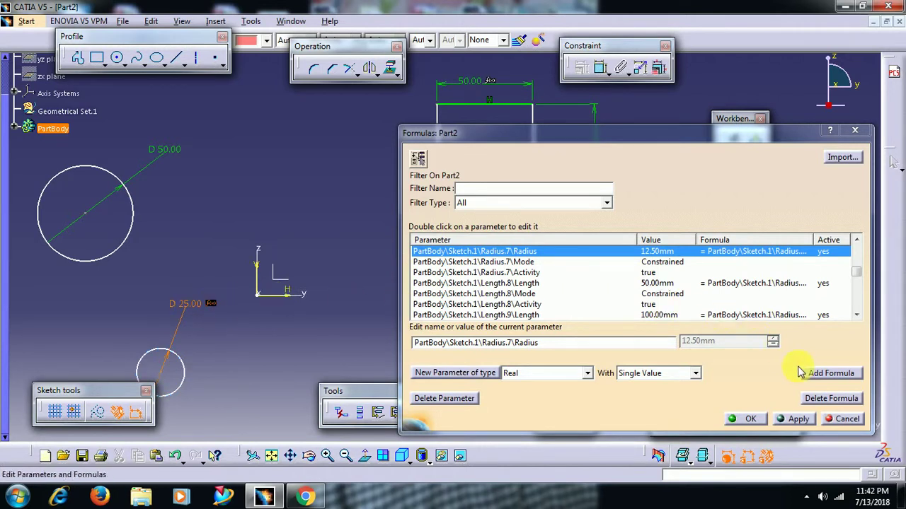
pyautogui.click(822, 401)
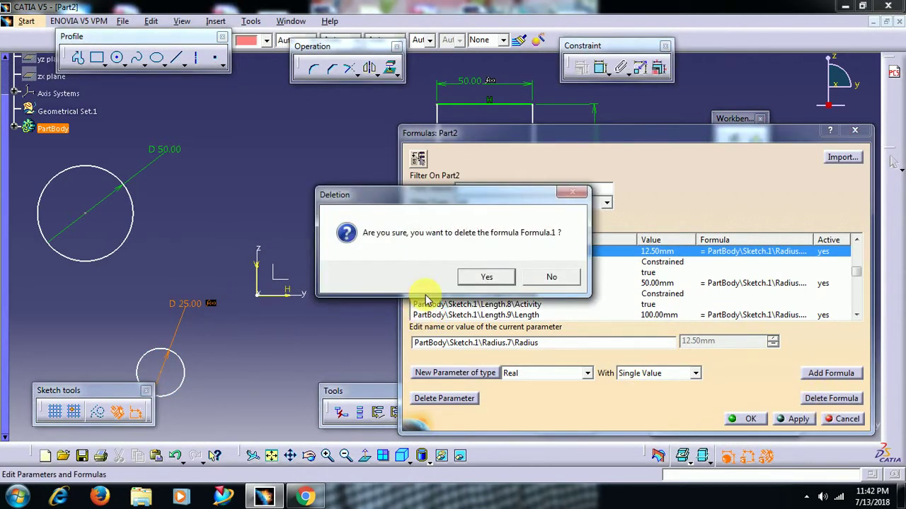
pyautogui.click(485, 276)
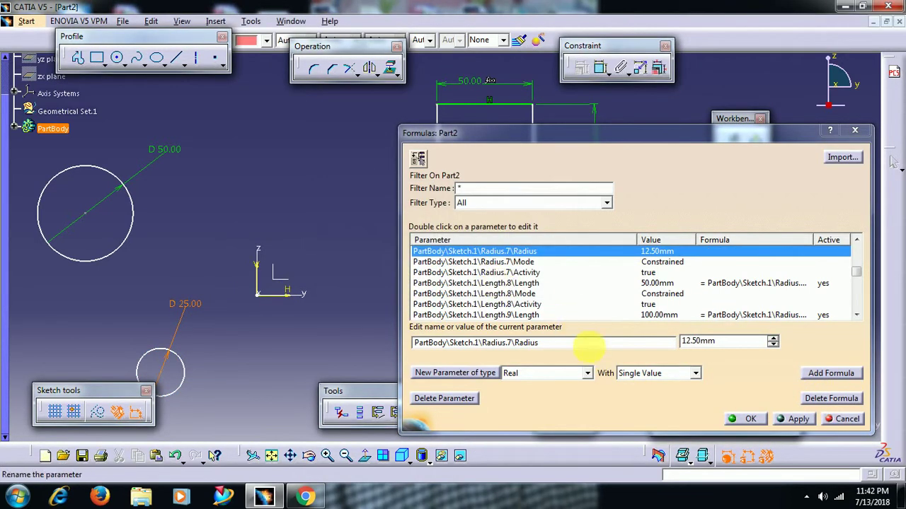
pyautogui.click(752, 419)
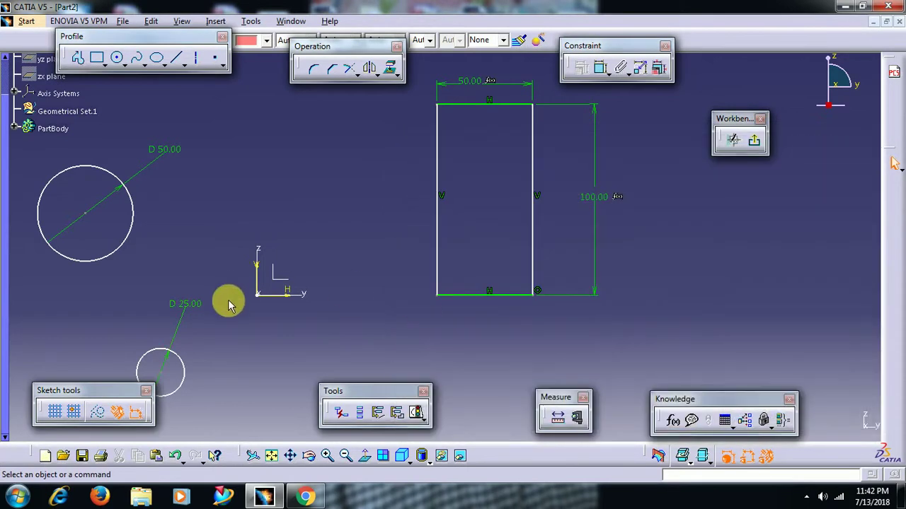
pyautogui.moveTo(228, 306)
pyautogui.mouseDown(button='middle')
pyautogui.moveTo(309, 307)
pyautogui.moveTo(314, 323)
pyautogui.mouseUp(button='middle')
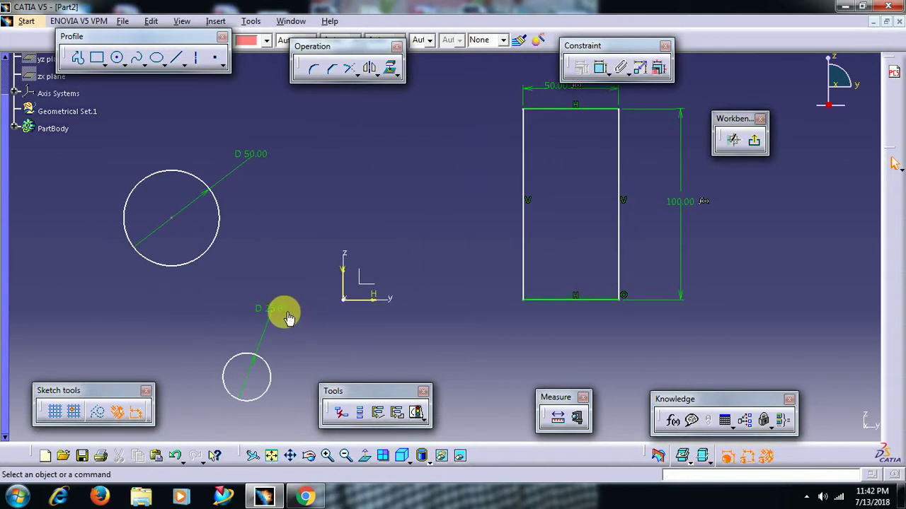
# Set the now-independent small circle's diameter to 50.
pyautogui.doubleClick(283, 312)
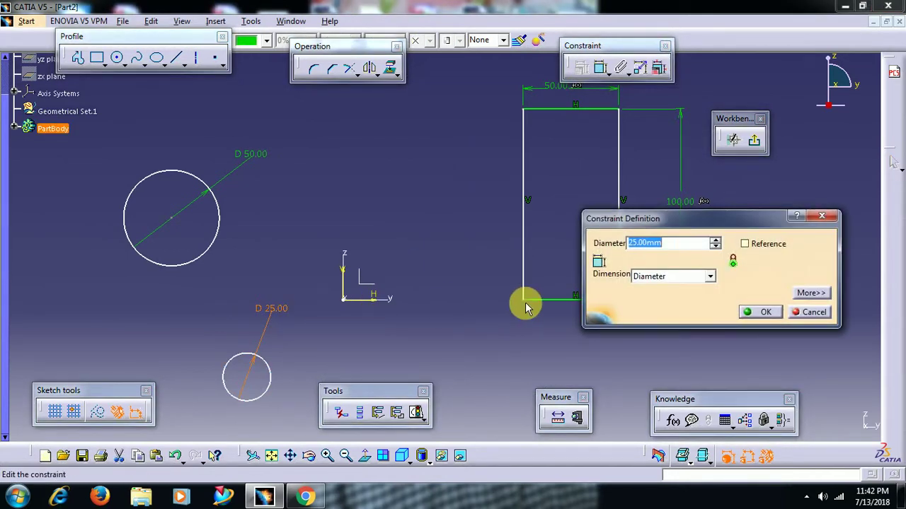
pyautogui.write('50')
pyautogui.press('Return')
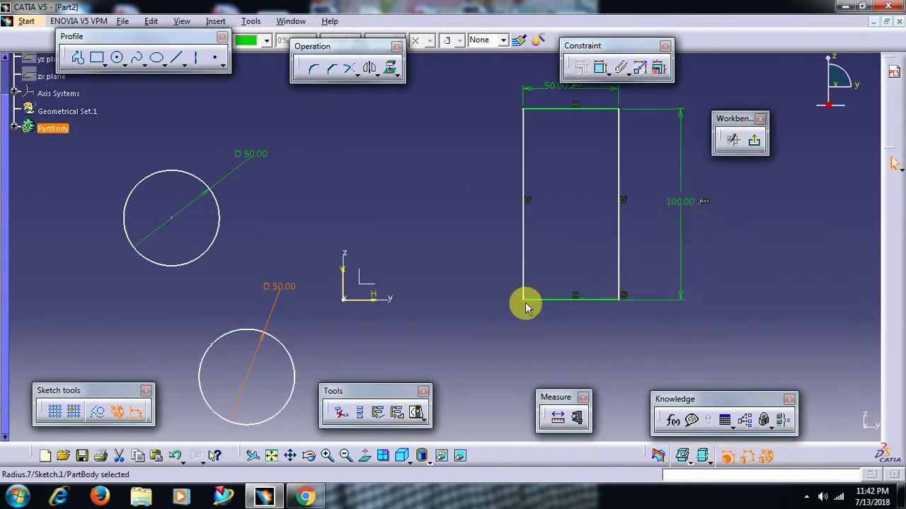
pyautogui.moveTo(423, 224); pyautogui.dragTo(379, 281, button='middle')
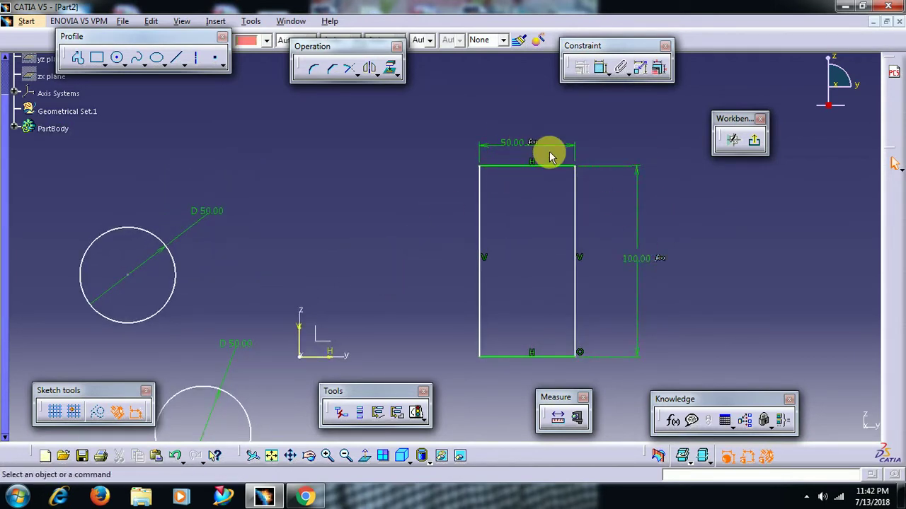
# Set the big circle's diameter to 100, driving the rectangle to 100×200.
pyautogui.doubleClick(208, 207)
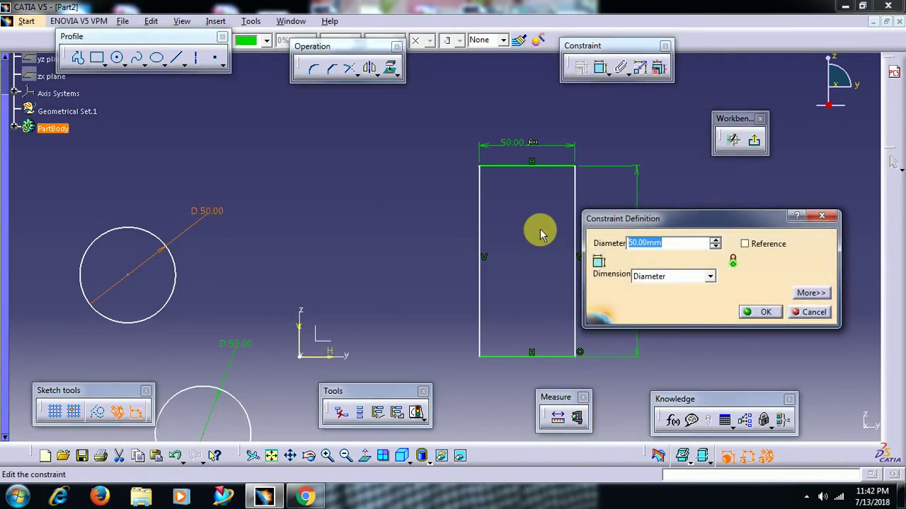
pyautogui.write('100')
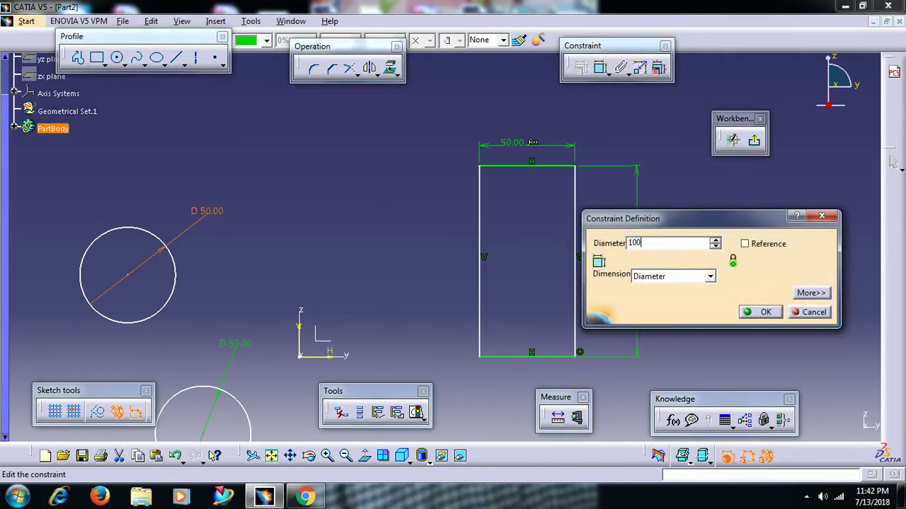
pyautogui.press('Return')
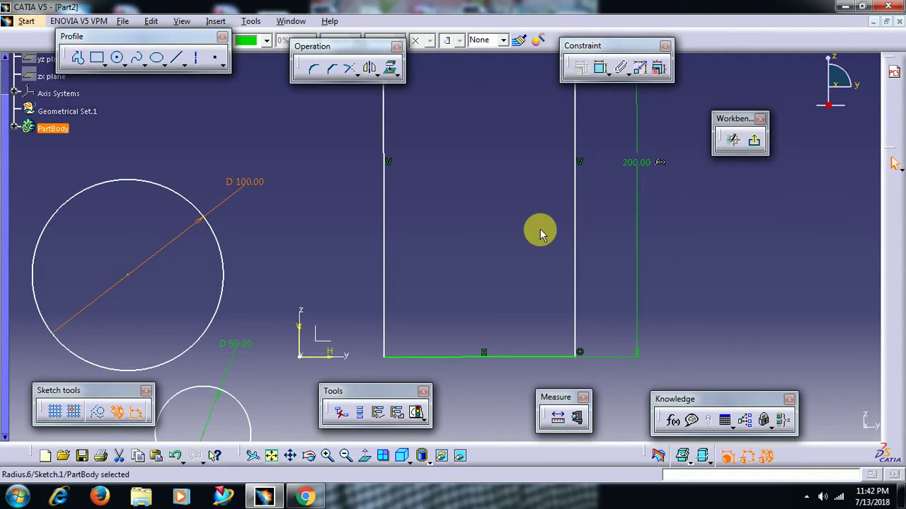
pyautogui.moveTo(539, 229)
pyautogui.mouseDown(button='middle')
pyautogui.moveTo(550, 162)
pyautogui.moveTo(572, 227)
pyautogui.moveTo(563, 239)
pyautogui.moveTo(517, 248)
pyautogui.moveTo(521, 240)
pyautogui.mouseUp(button='middle')
pyautogui.click(631, 234)
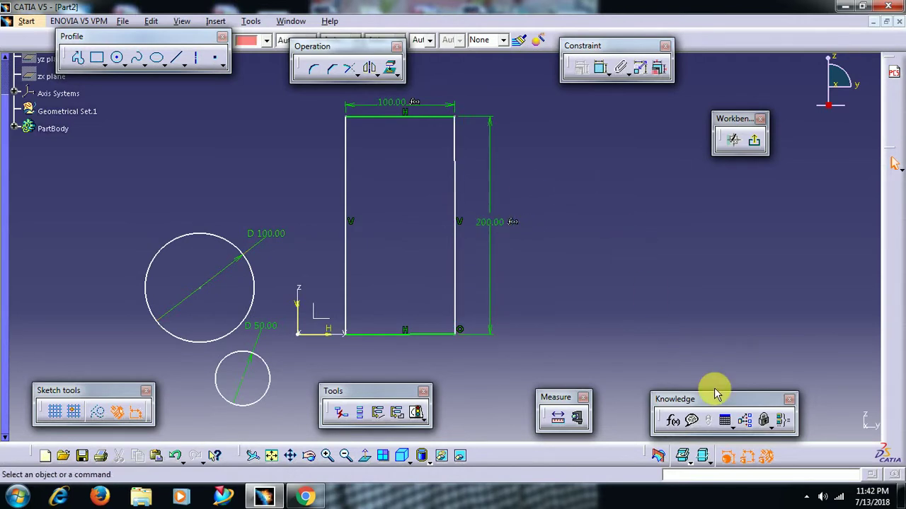
# Lock the small circle's D 50.00 diameter parameter.
pyautogui.moveTo(713, 401); pyautogui.dragTo(678, 389)
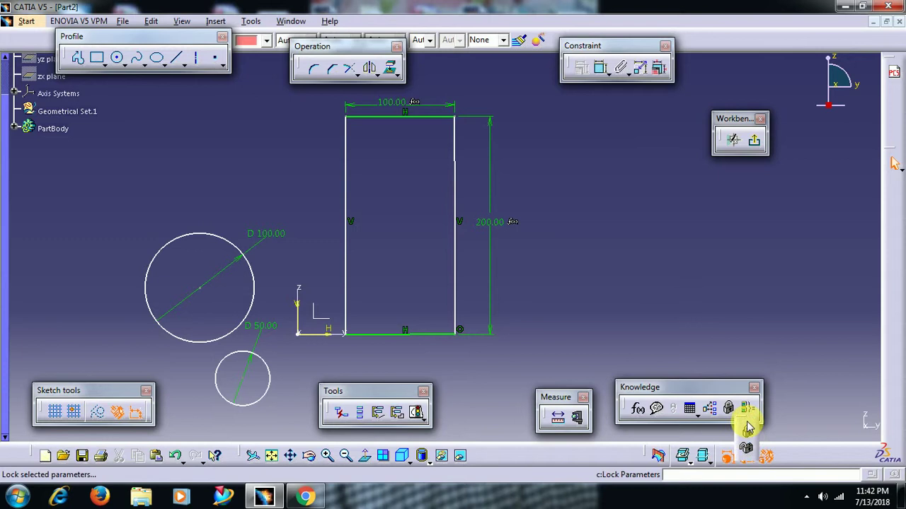
pyautogui.moveTo(588, 249)
pyautogui.mouseDown(button='middle')
pyautogui.moveTo(651, 236)
pyautogui.moveTo(639, 251)
pyautogui.moveTo(705, 218)
pyautogui.moveTo(742, 265)
pyautogui.moveTo(744, 330)
pyautogui.mouseUp(button='middle')
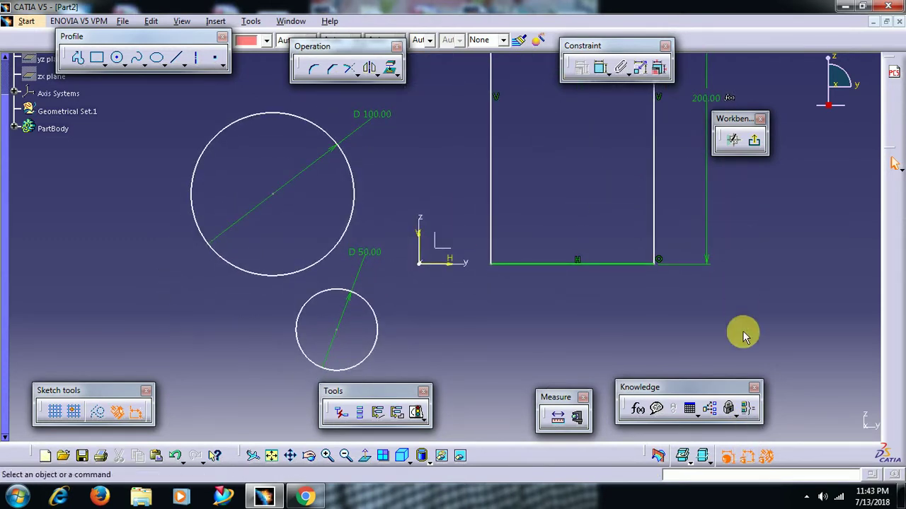
pyautogui.click(731, 408)
pyautogui.click(368, 251)
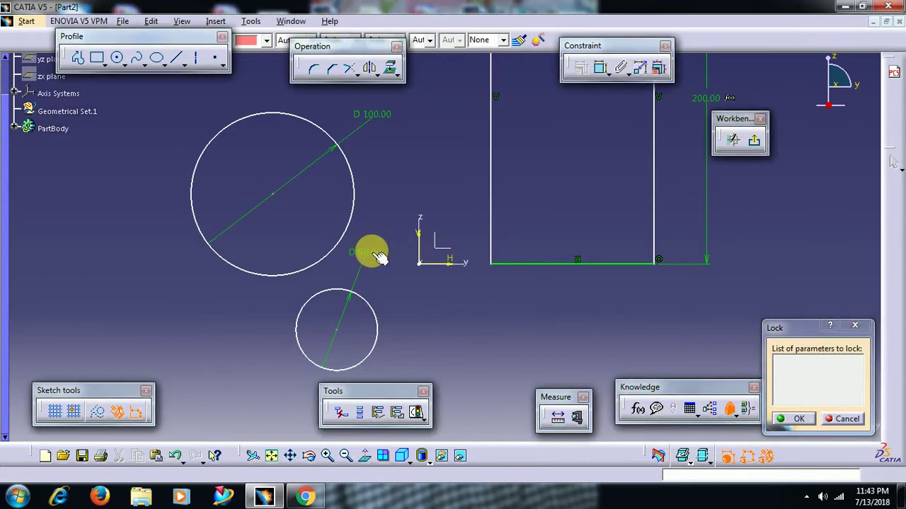
pyautogui.click(796, 418)
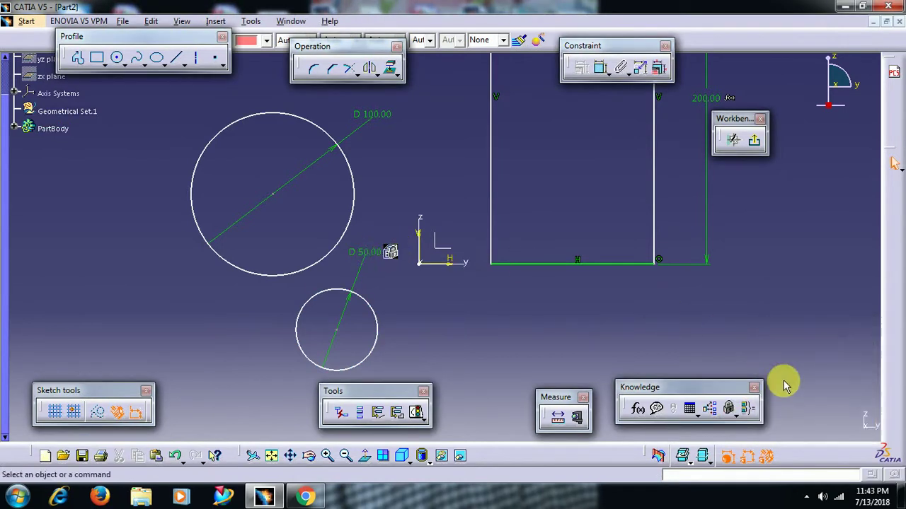
# Confirm the locked D 50.00 dimension's value is greyed out and uneditable.
pyautogui.click(378, 258)
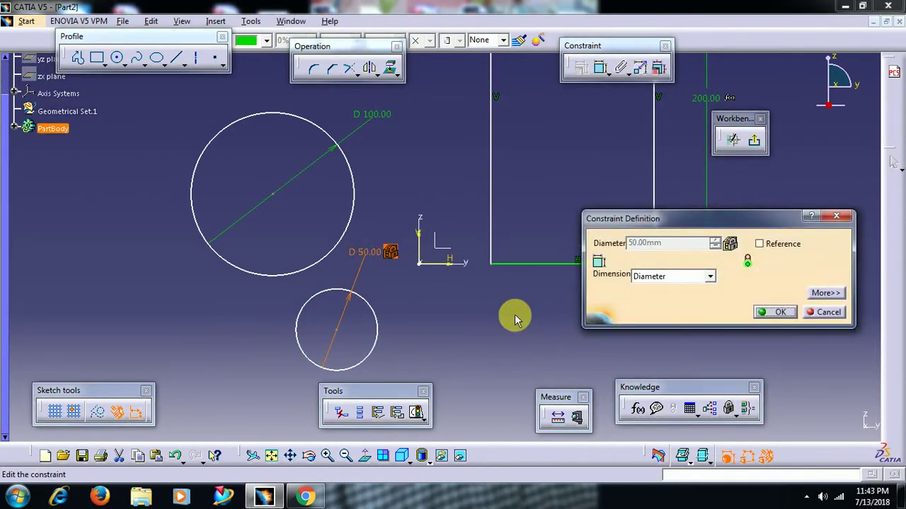
pyautogui.click(774, 312)
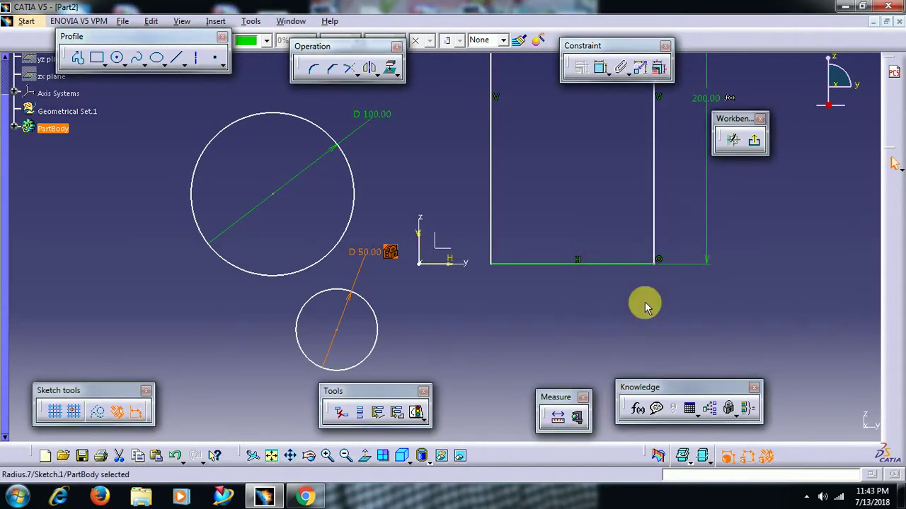
pyautogui.click(740, 413)
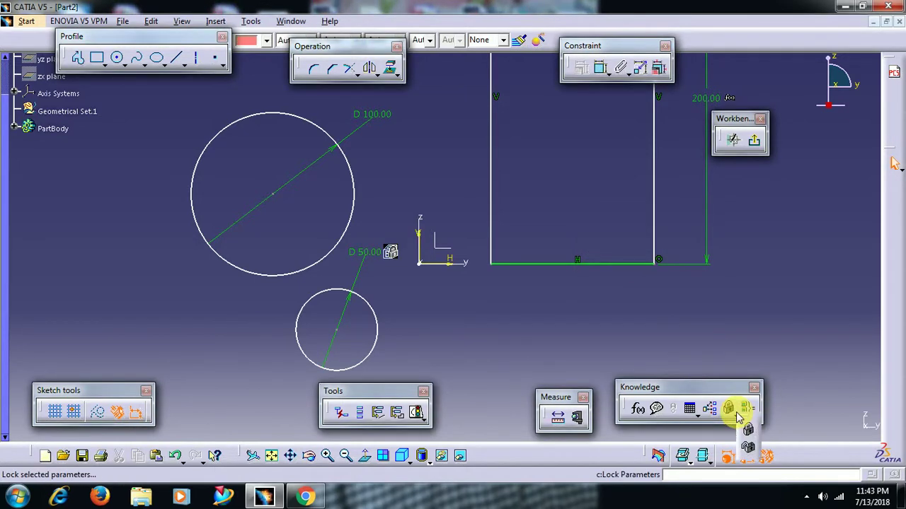
# Unlock the small circle's D 50.00 diameter and zoom out to view the whole sketch.
pyautogui.click(750, 452)
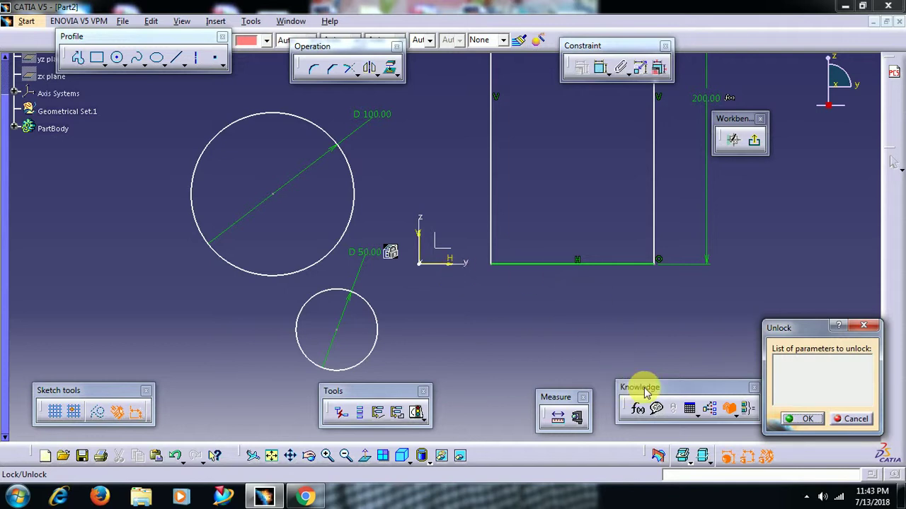
pyautogui.click(367, 256)
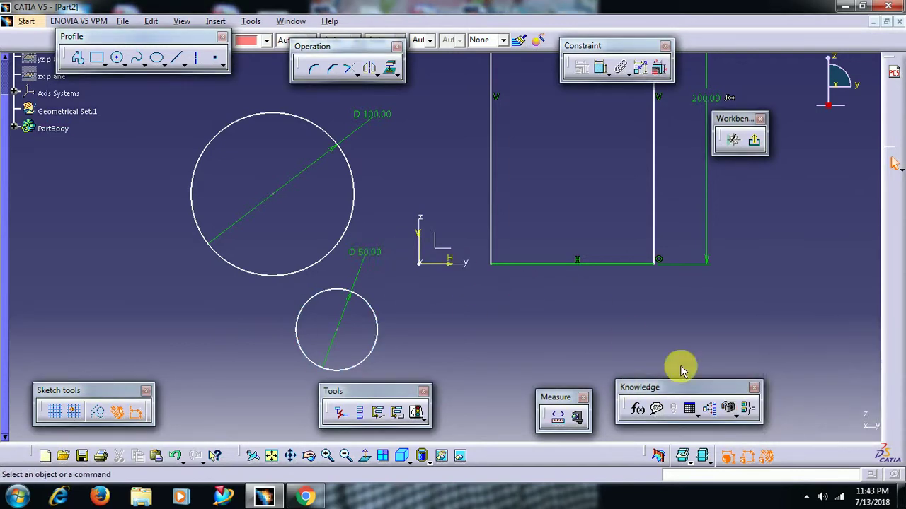
pyautogui.moveTo(536, 249)
pyautogui.mouseDown(button='middle')
pyautogui.moveTo(542, 285)
pyautogui.moveTo(542, 264)
pyautogui.moveTo(525, 328)
pyautogui.moveTo(488, 330)
pyautogui.mouseUp(button='middle')
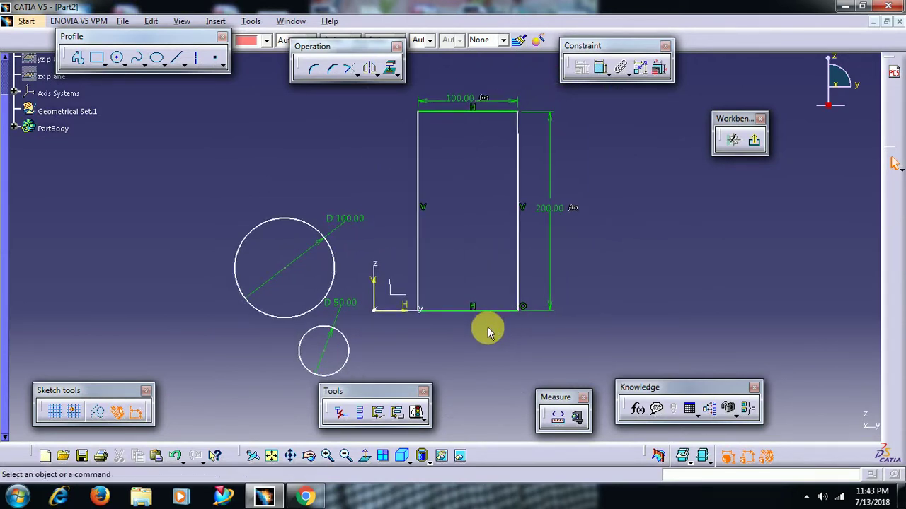